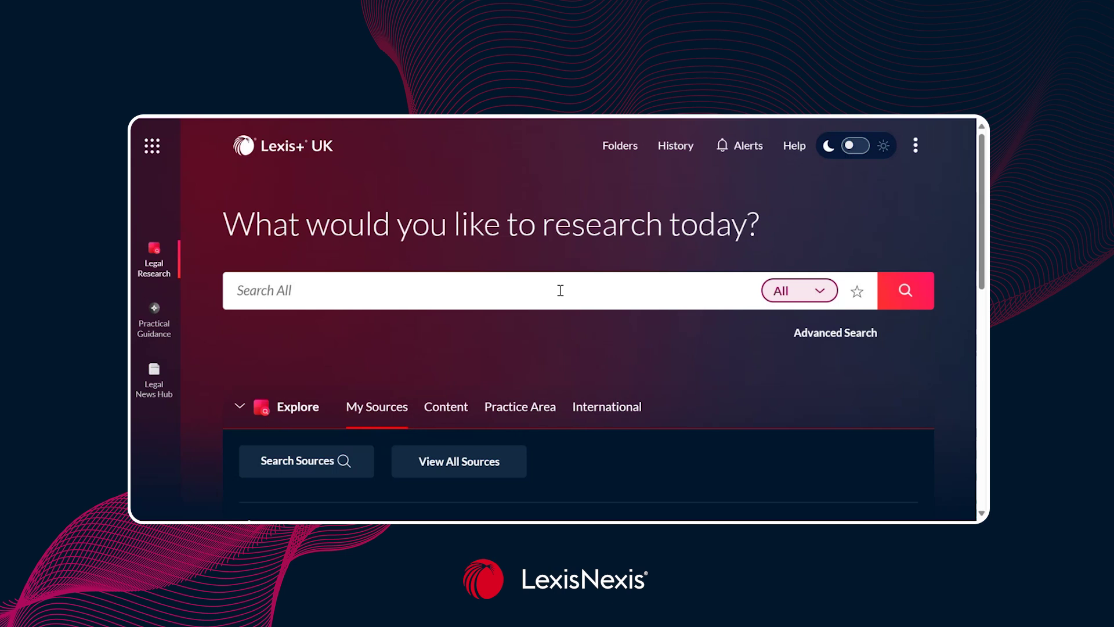
Search for "Donoghue v Stevenson" with the content type limited to Cases.
click(561, 290)
text(Donoghue v Stevenson)
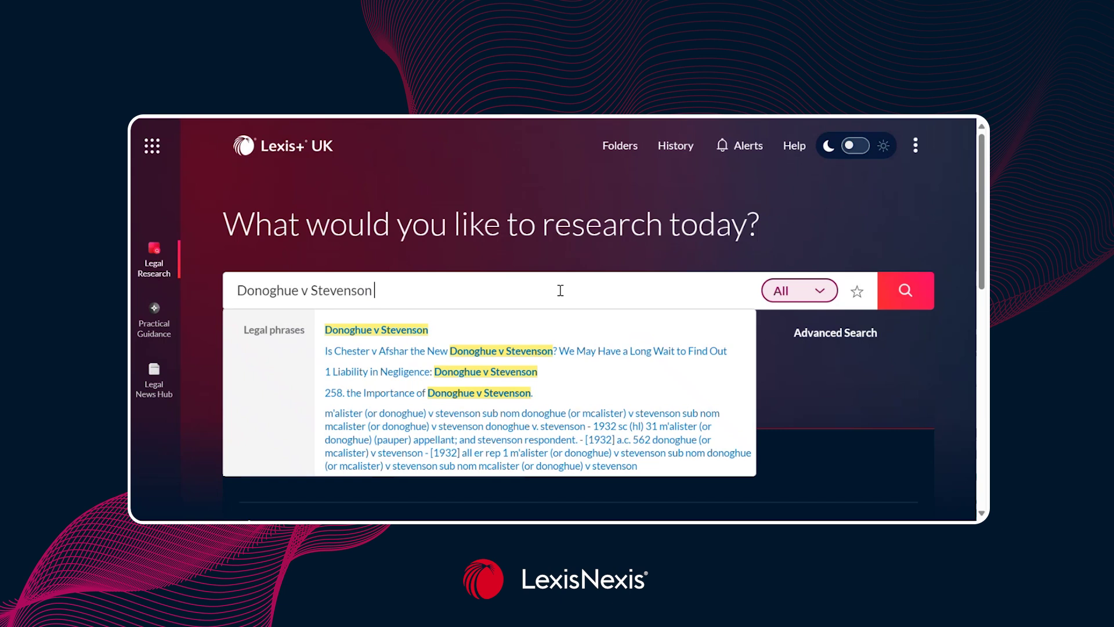
key(Escape)
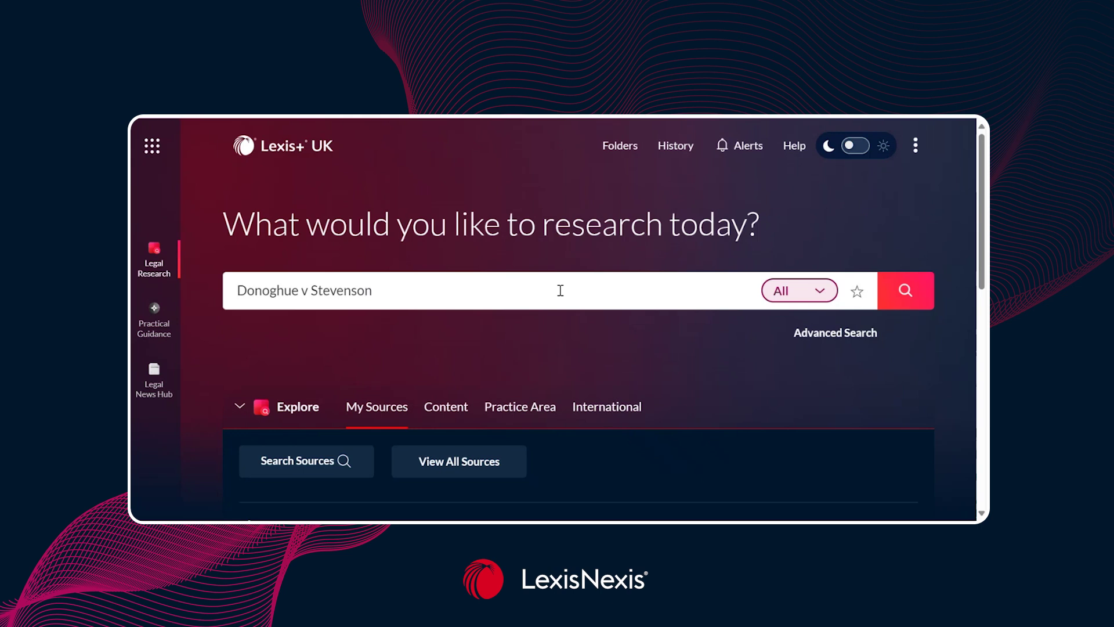
click(815, 292)
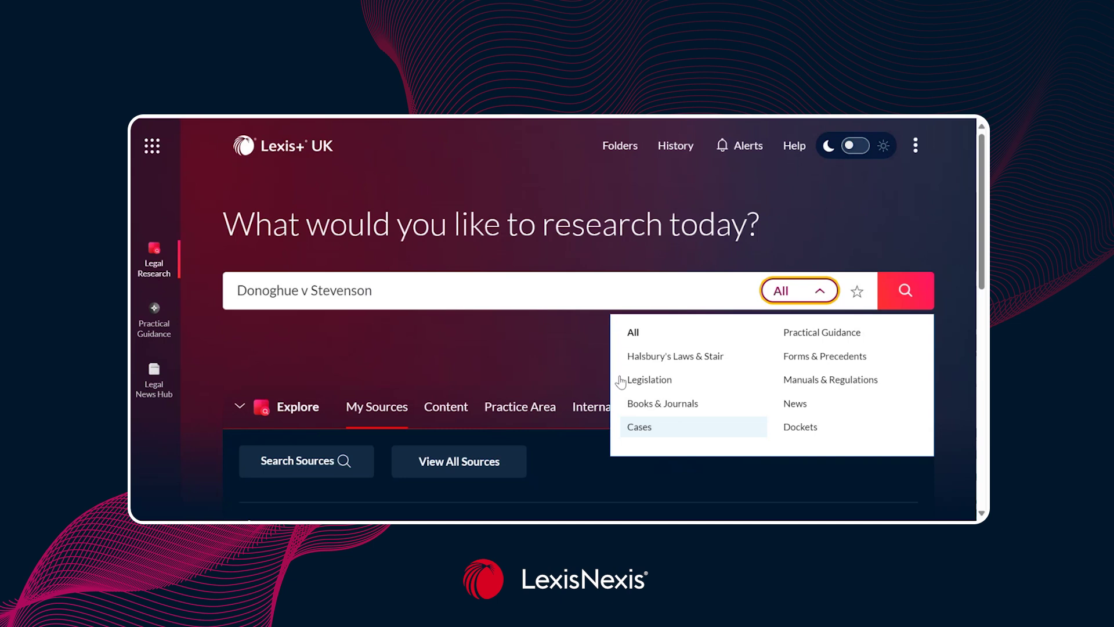
click(641, 428)
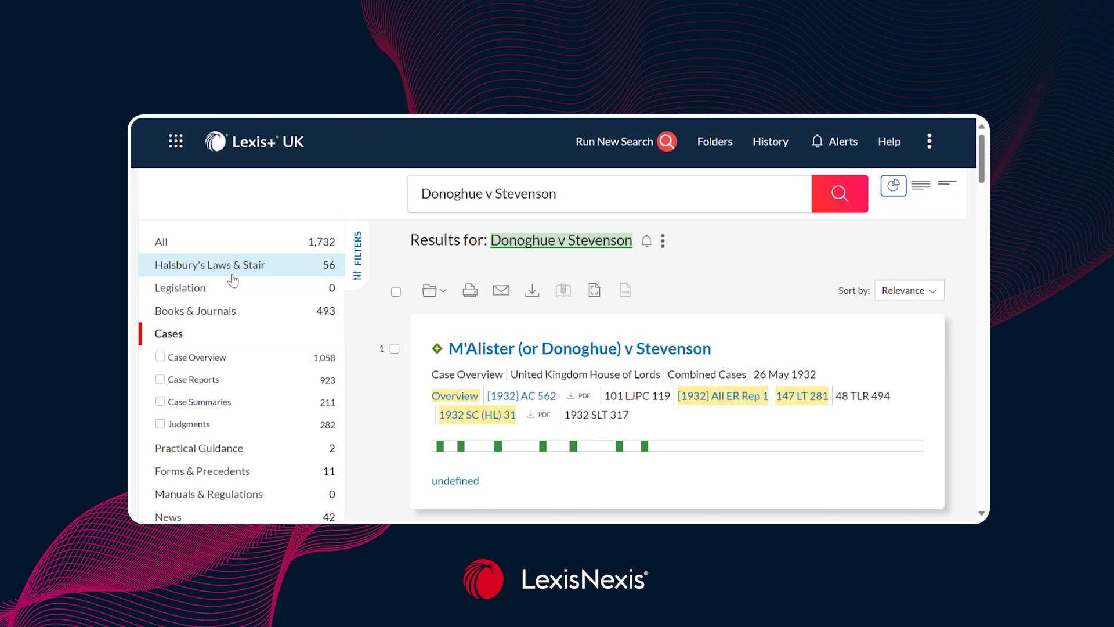
Review the England & Wales courts in the Jurisdictions & Courts filter and collapse the filter.
scroll(233, 275, down, 1)
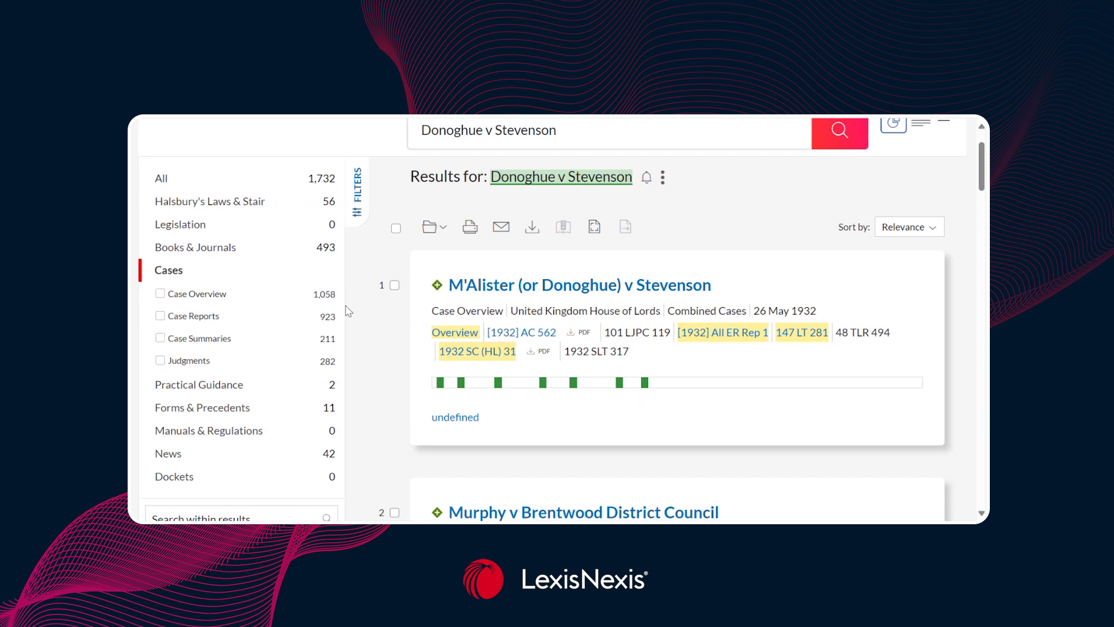
scroll(353, 314, down, 2)
scroll(353, 314, down, 5)
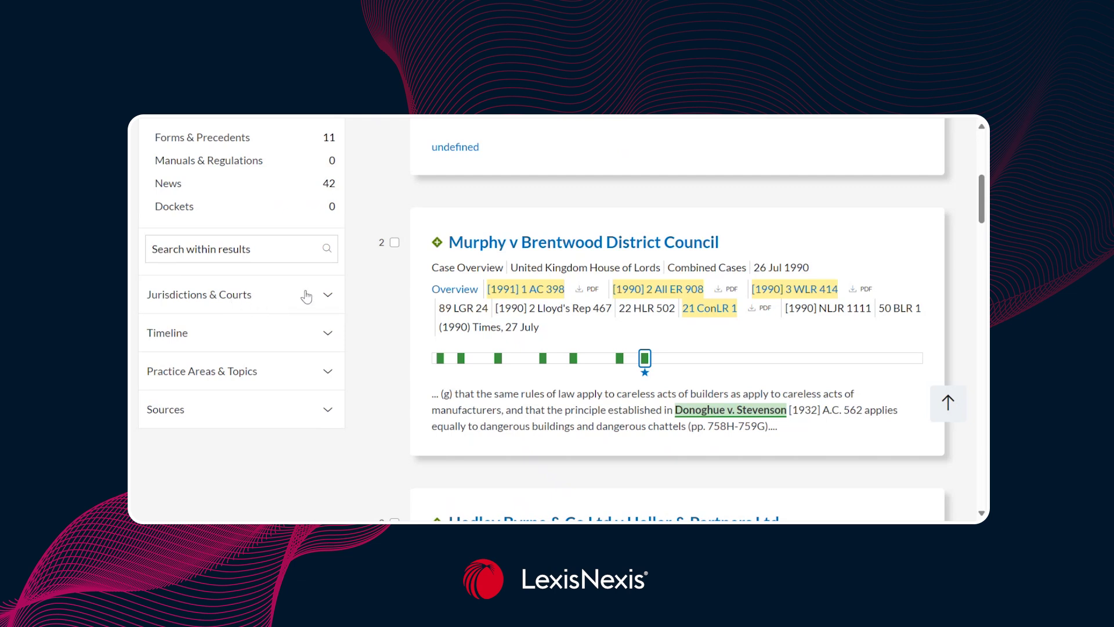
click(328, 294)
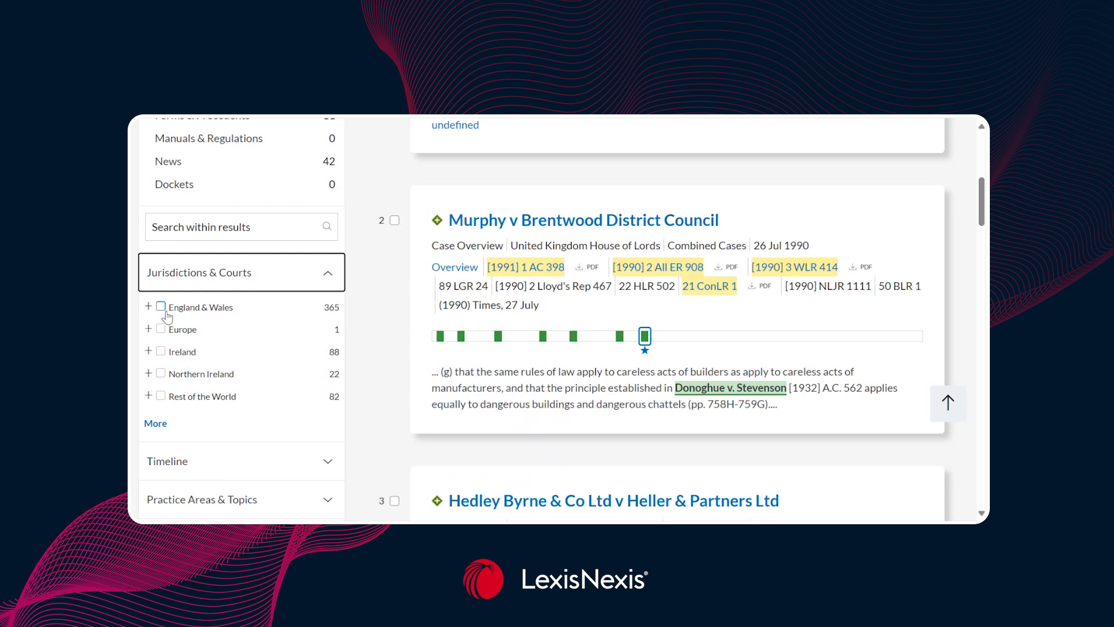
click(149, 307)
scroll(206, 401, down, 1)
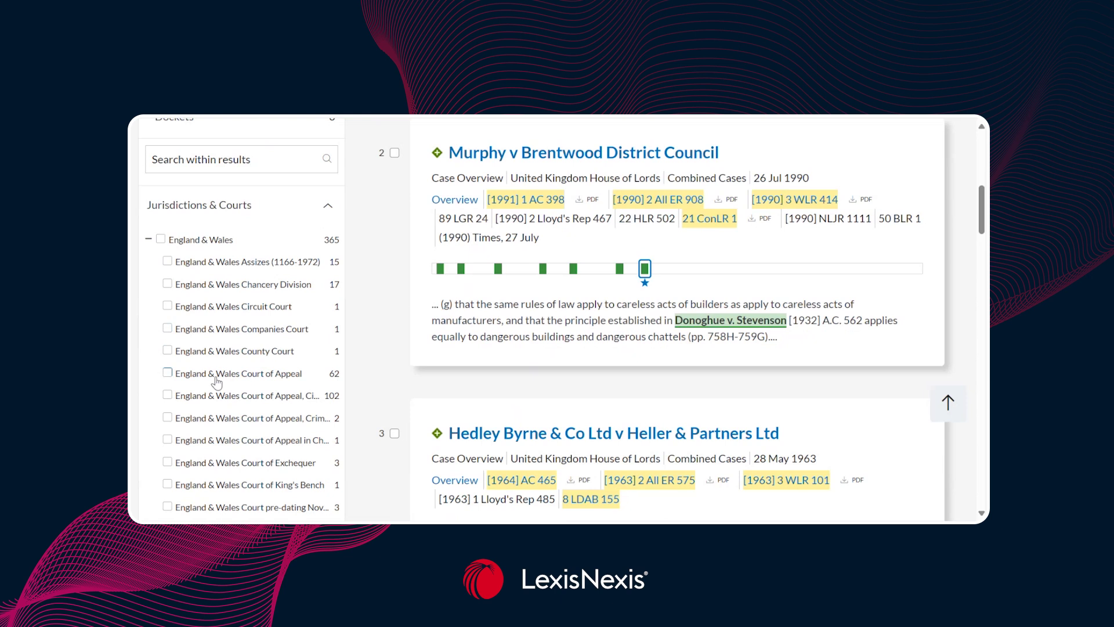
scroll(215, 383, down, 1)
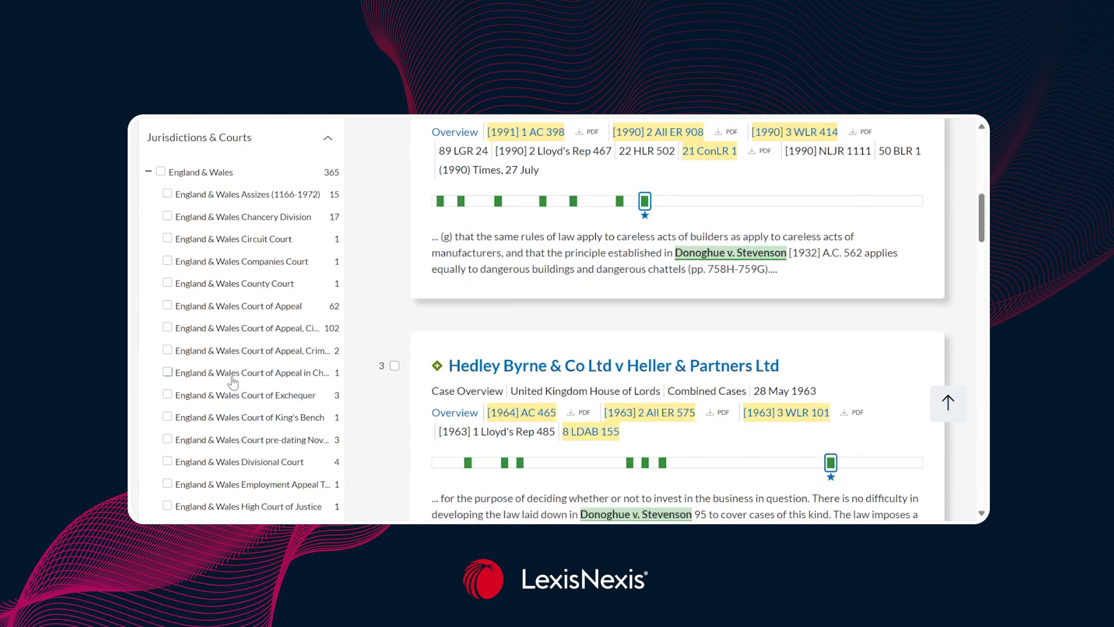
click(148, 172)
click(331, 142)
View the Timeline filter's date range options for the case results and collapse it.
click(329, 175)
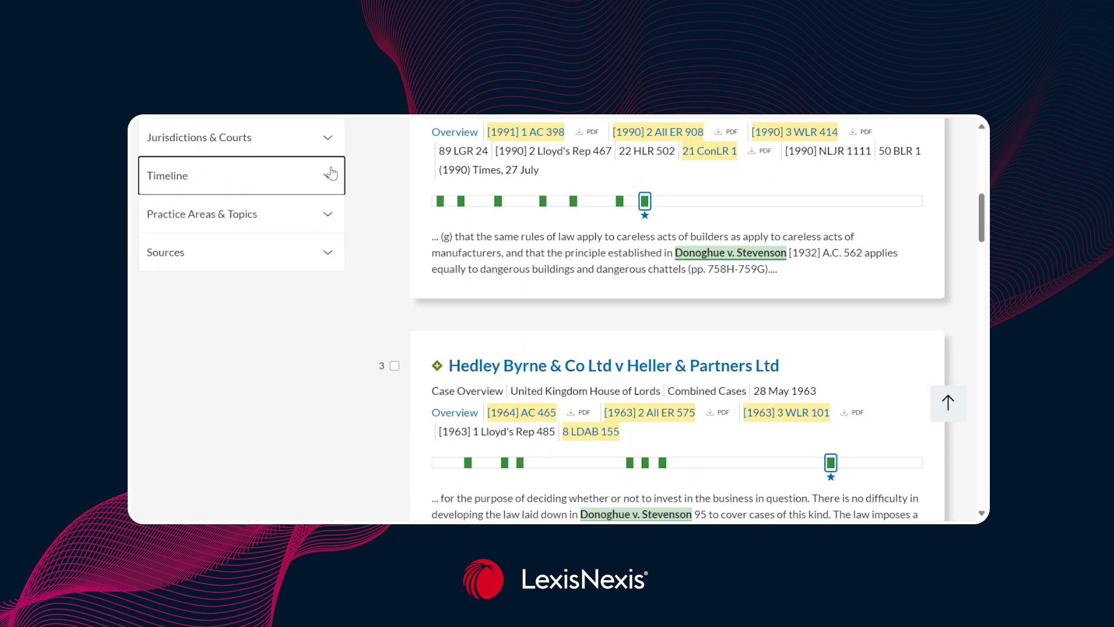
scroll(313, 278, up, 2)
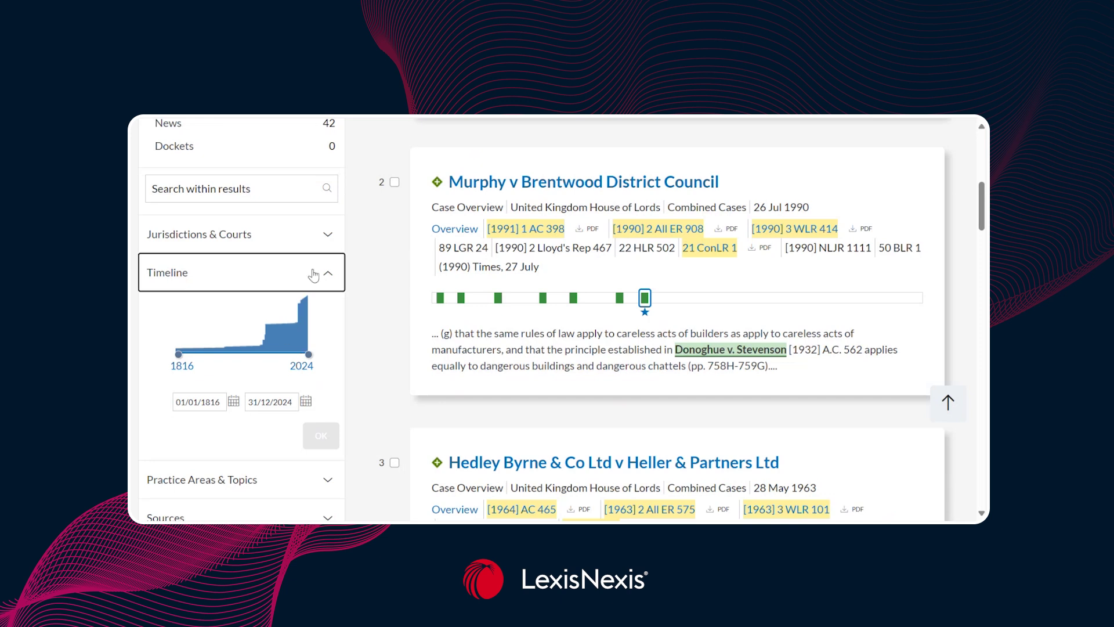
click(341, 272)
Review the extended list of topics in the Practice Areas & Topics filter and collapse it.
click(341, 313)
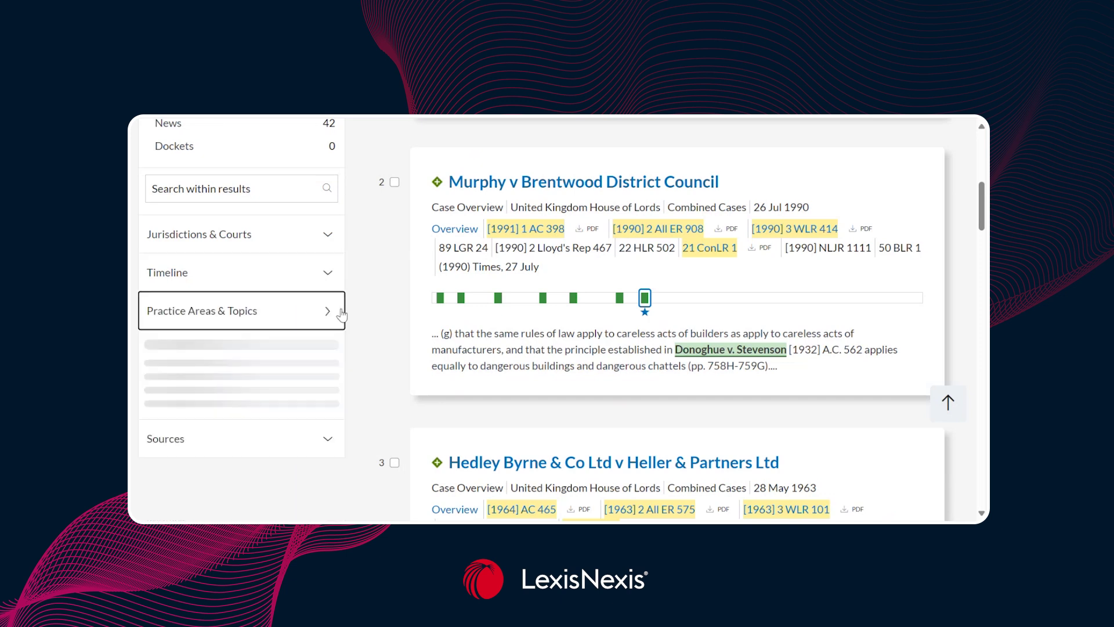
scroll(342, 314, down, 1)
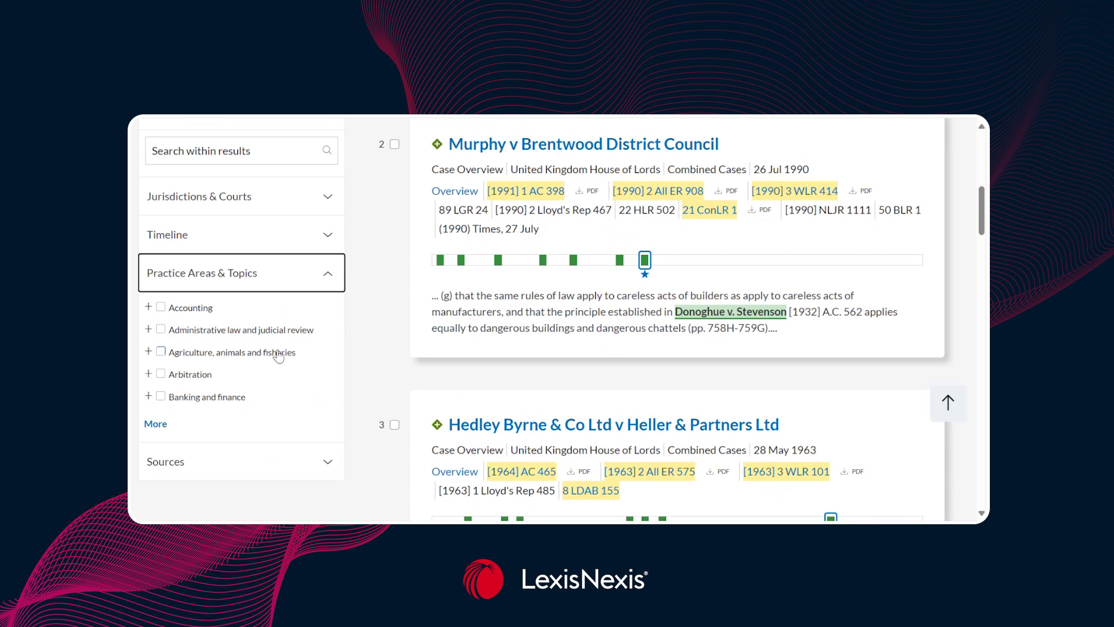
click(156, 424)
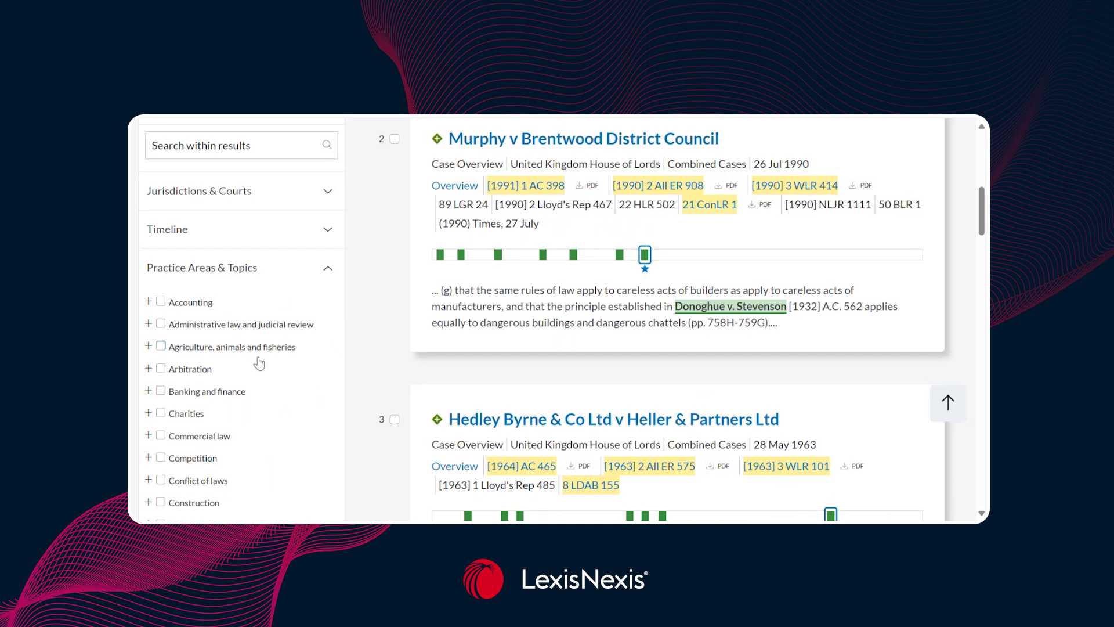
scroll(258, 362, down, 1)
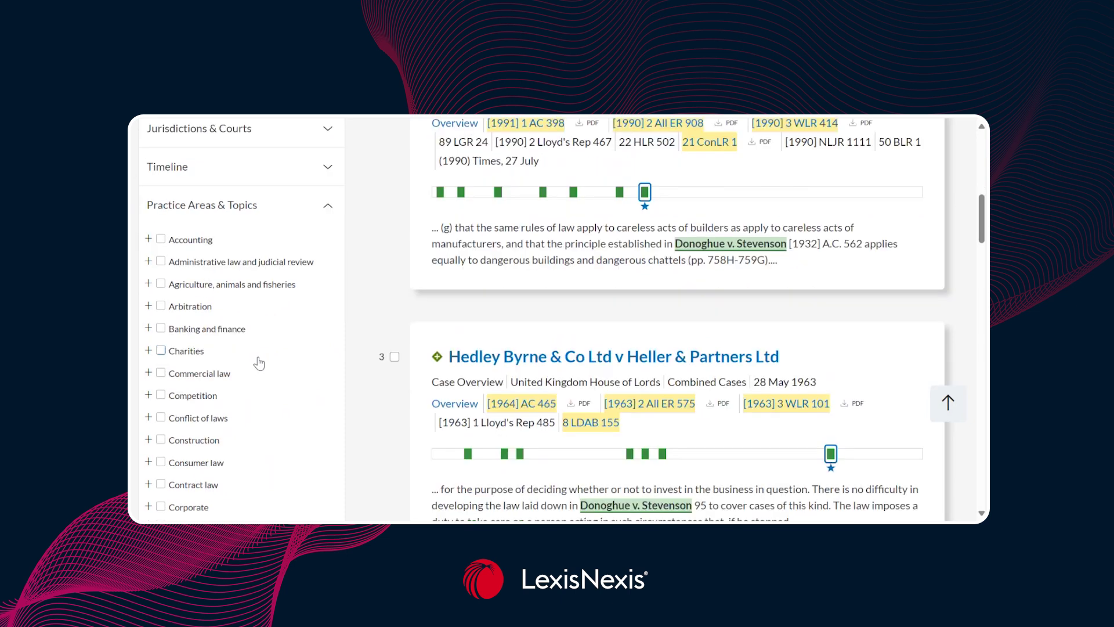
click(324, 217)
Review the extended list of publications in the Sources filter and collapse it.
click(323, 249)
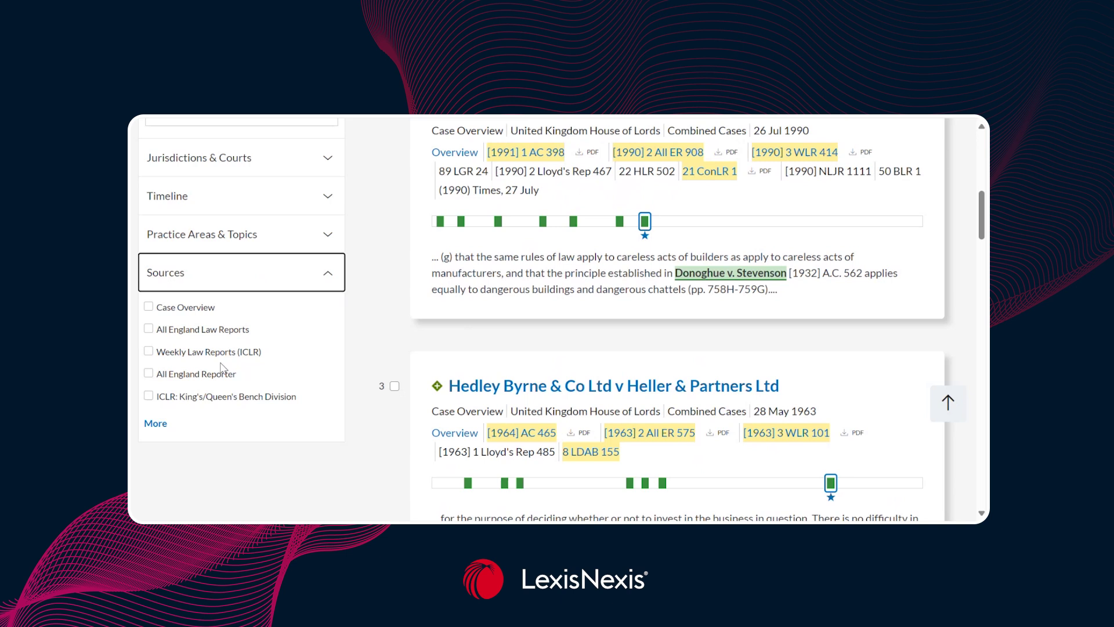
click(152, 425)
scroll(213, 348, down, 1)
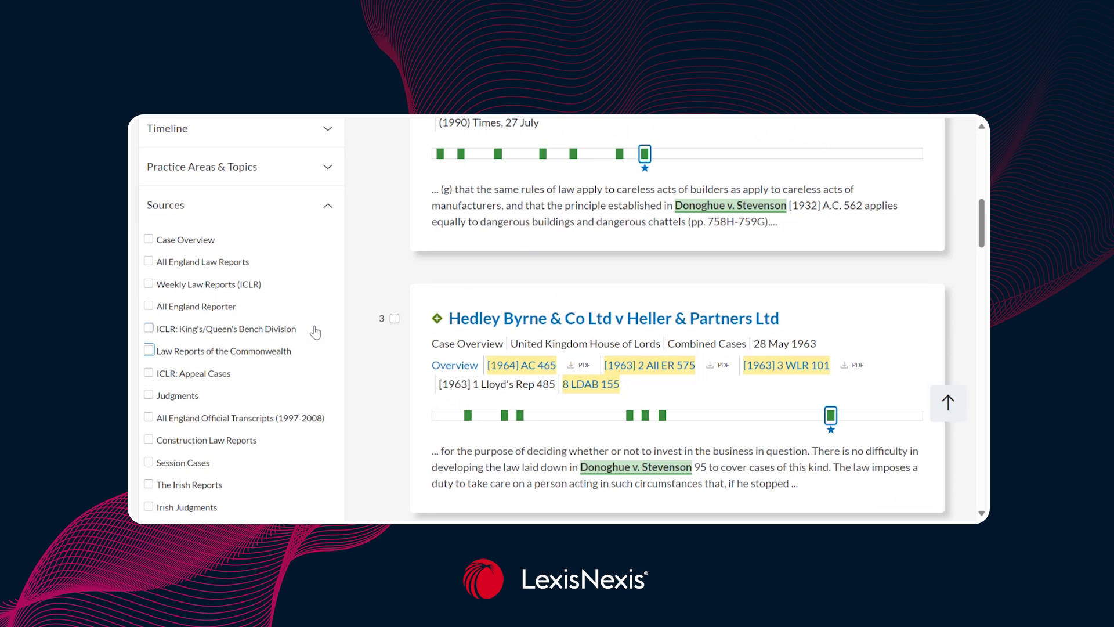
click(337, 222)
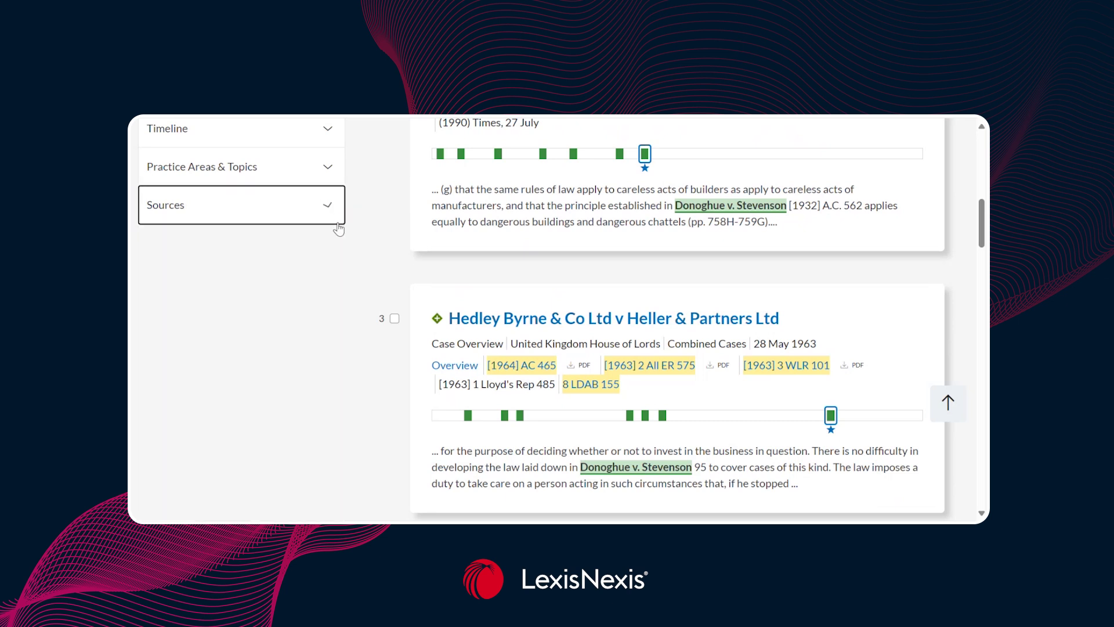
Locate the option for searching within the results and return to the start of the results list.
scroll(350, 329, up, 5)
scroll(350, 329, up, 2)
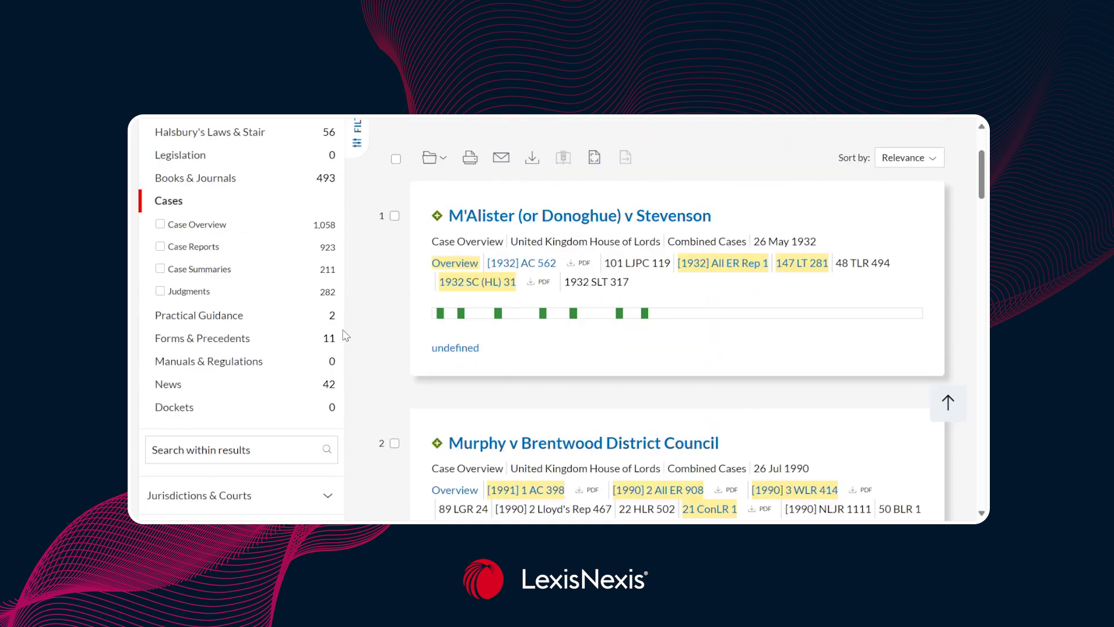
click(302, 446)
scroll(392, 381, up, 3)
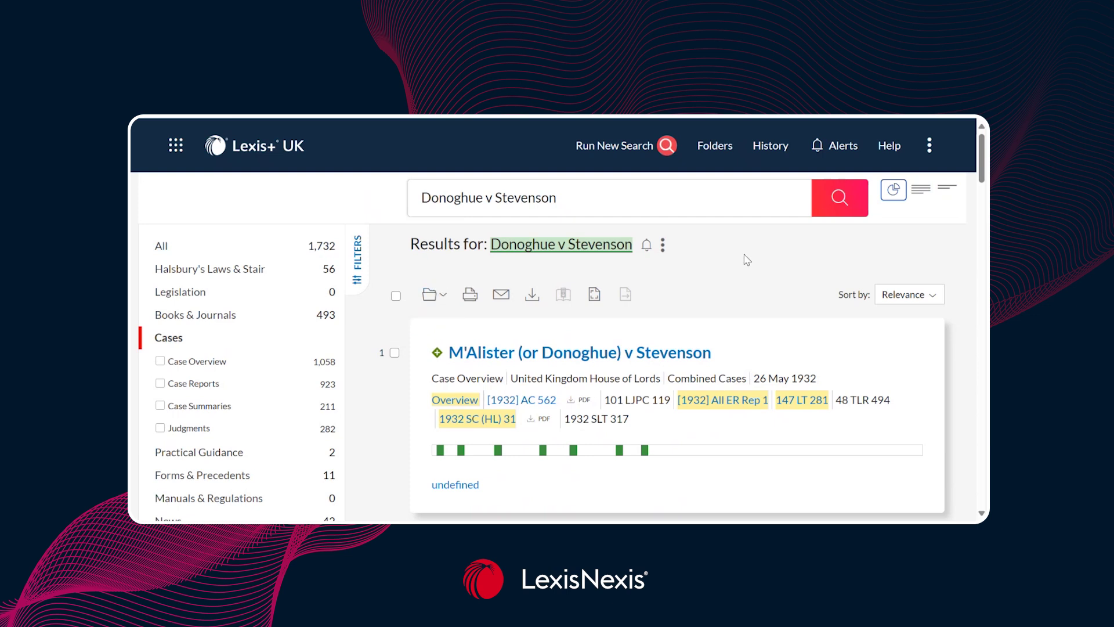
Look through the case results and their treatment signals, and open the Murphy v Brentwood District Council case overview.
scroll(737, 252, down, 3)
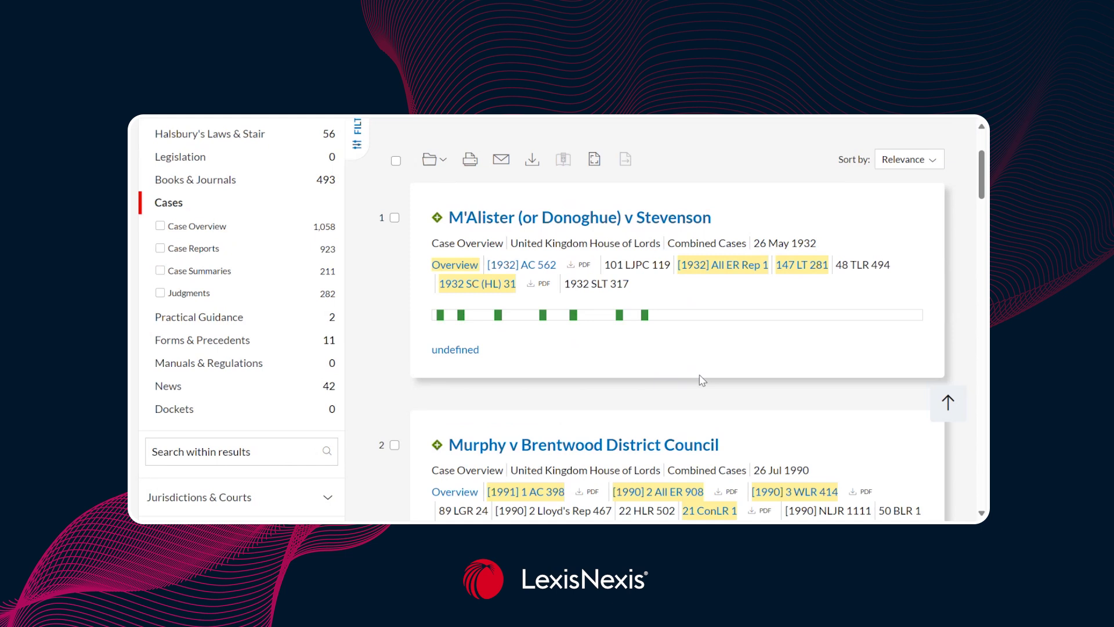
scroll(696, 371, down, 3)
scroll(673, 344, down, 2)
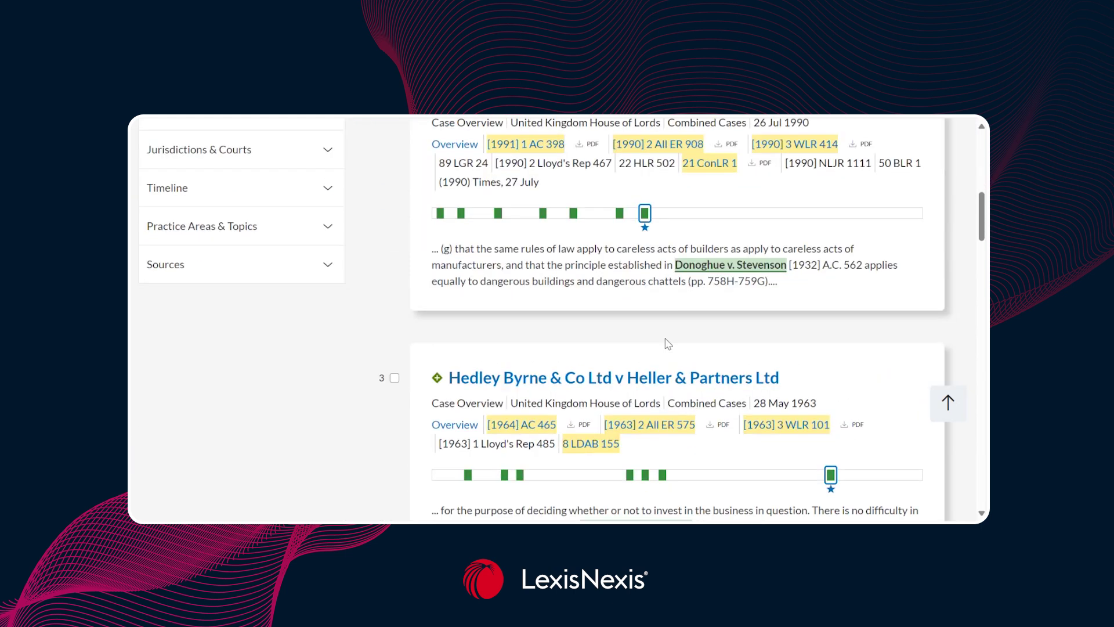
scroll(667, 344, down, 1)
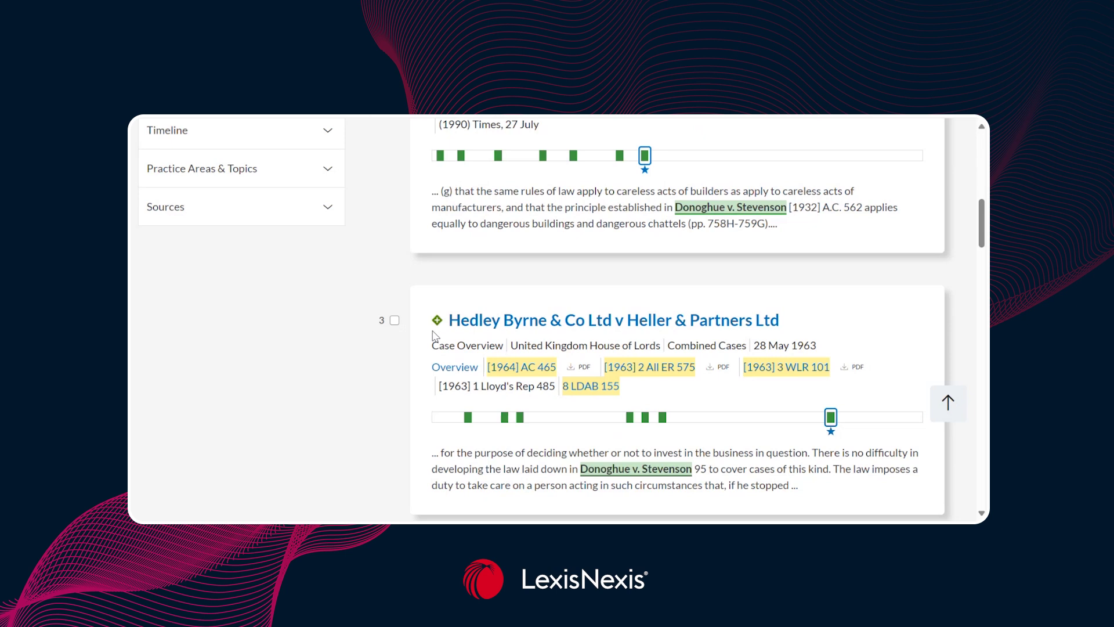
scroll(435, 336, up, 3)
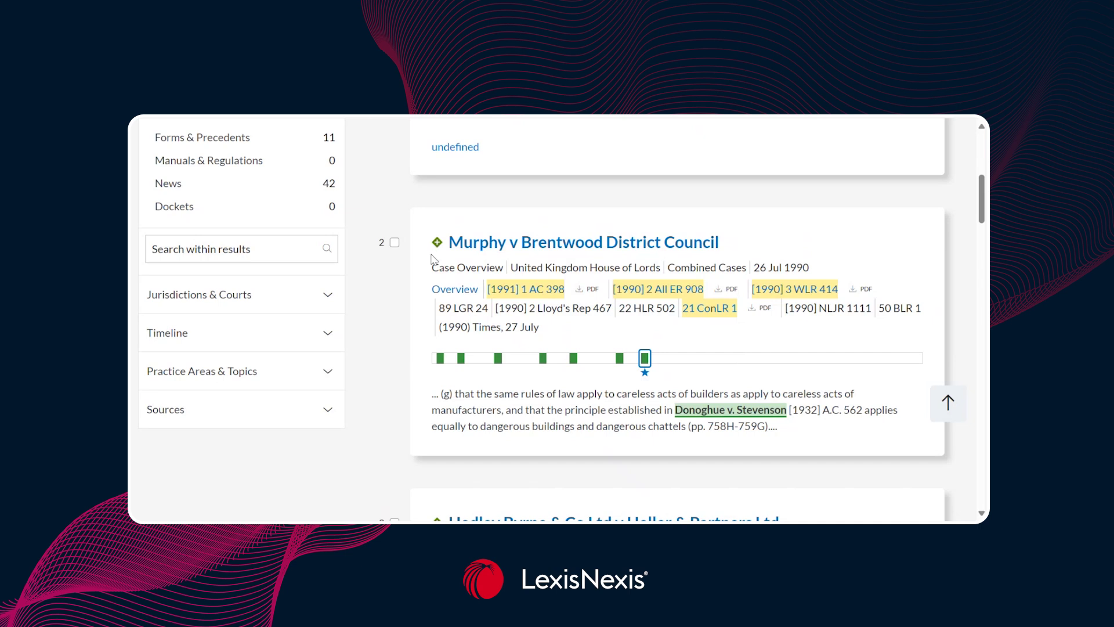
scroll(432, 259, down, 7)
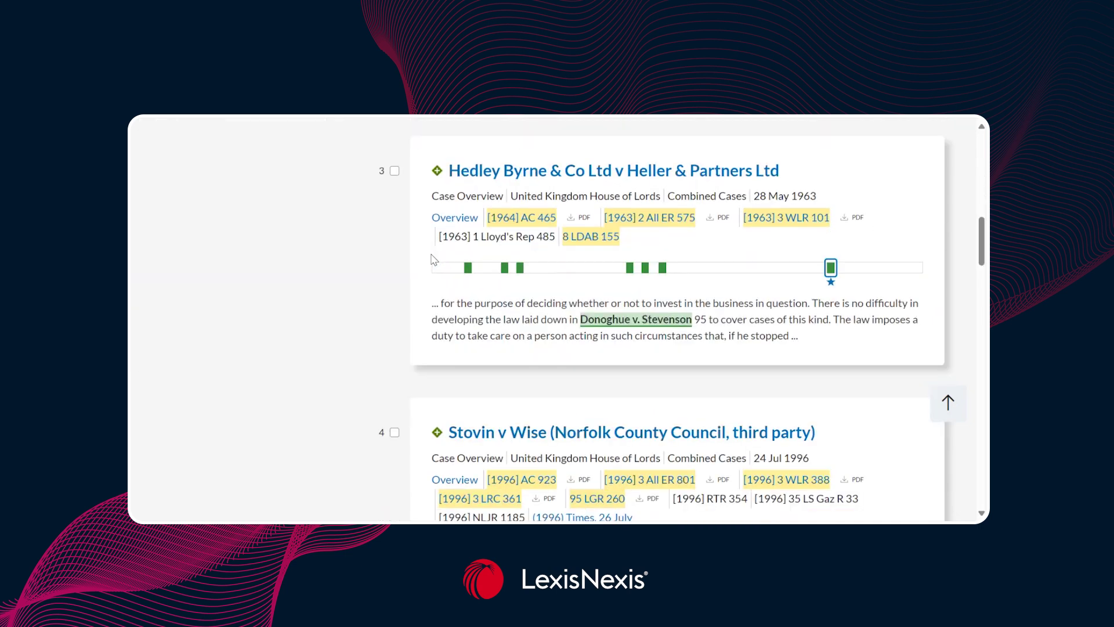
scroll(431, 255, up, 4)
scroll(449, 246, up, 3)
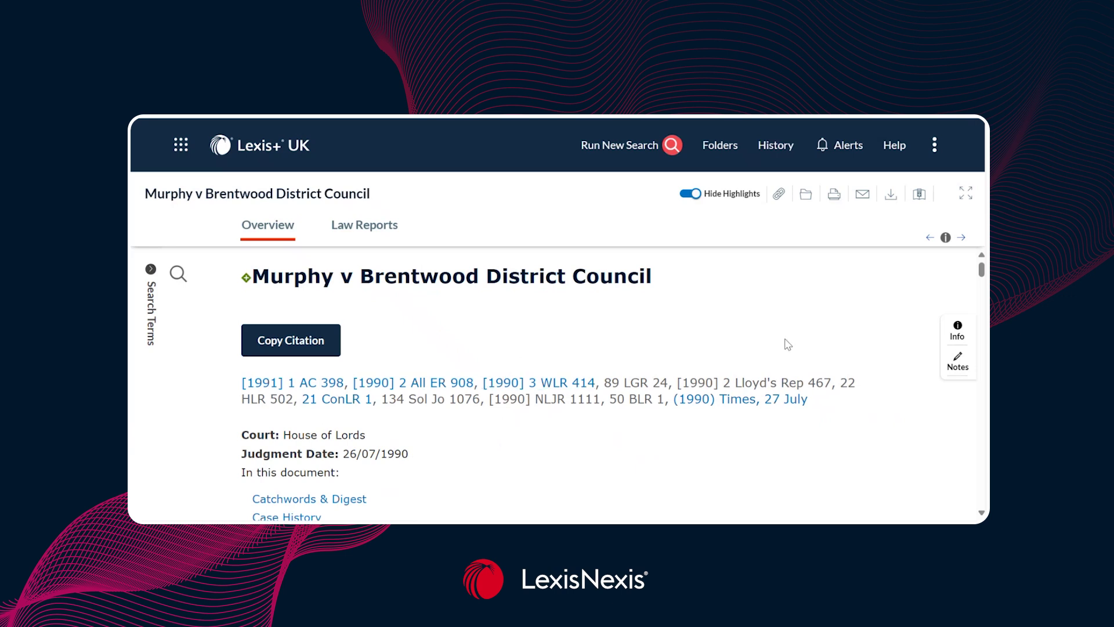
Read the Treatment Information signal explanations in the case's supporting materials and close them.
click(959, 343)
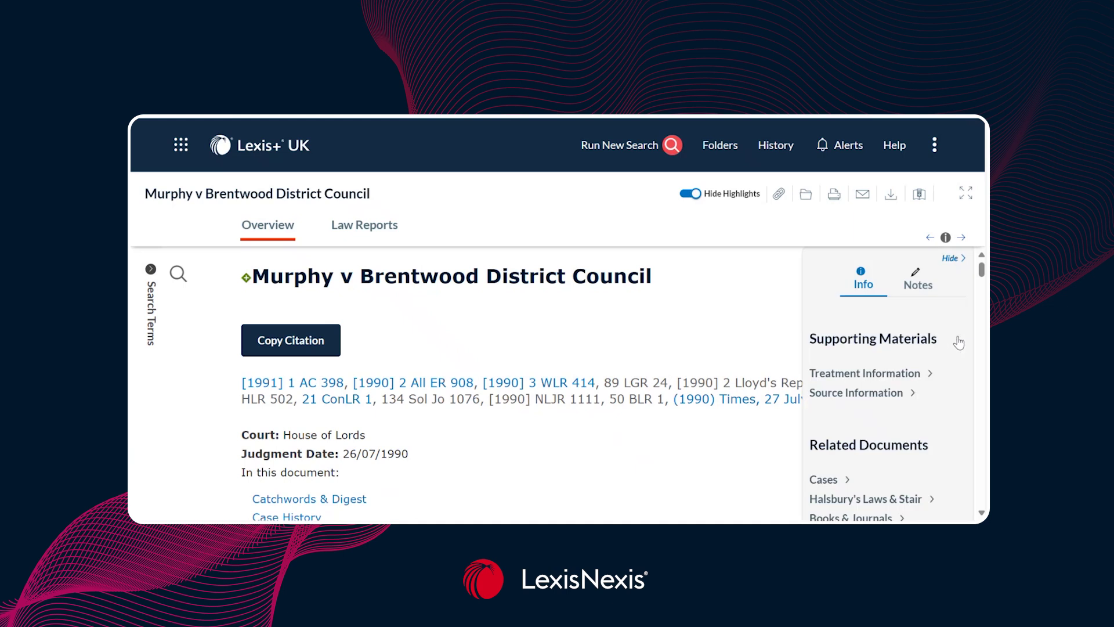
click(880, 377)
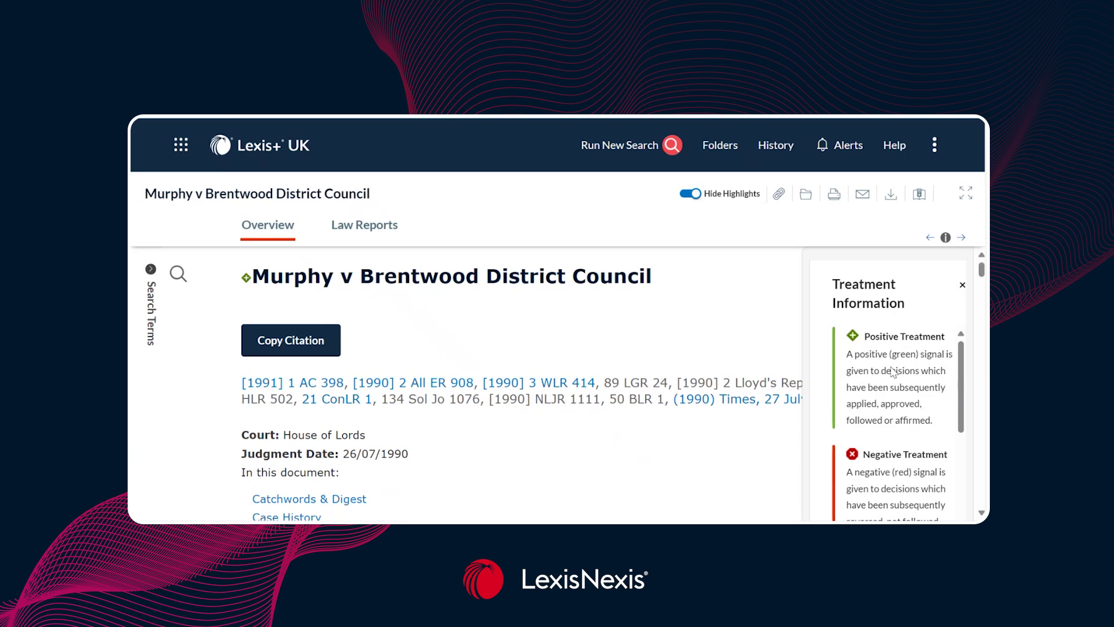
scroll(893, 372, down, 2)
scroll(893, 372, down, 4)
scroll(897, 400, down, 2)
scroll(898, 475, up, 5)
scroll(898, 474, up, 3)
click(963, 285)
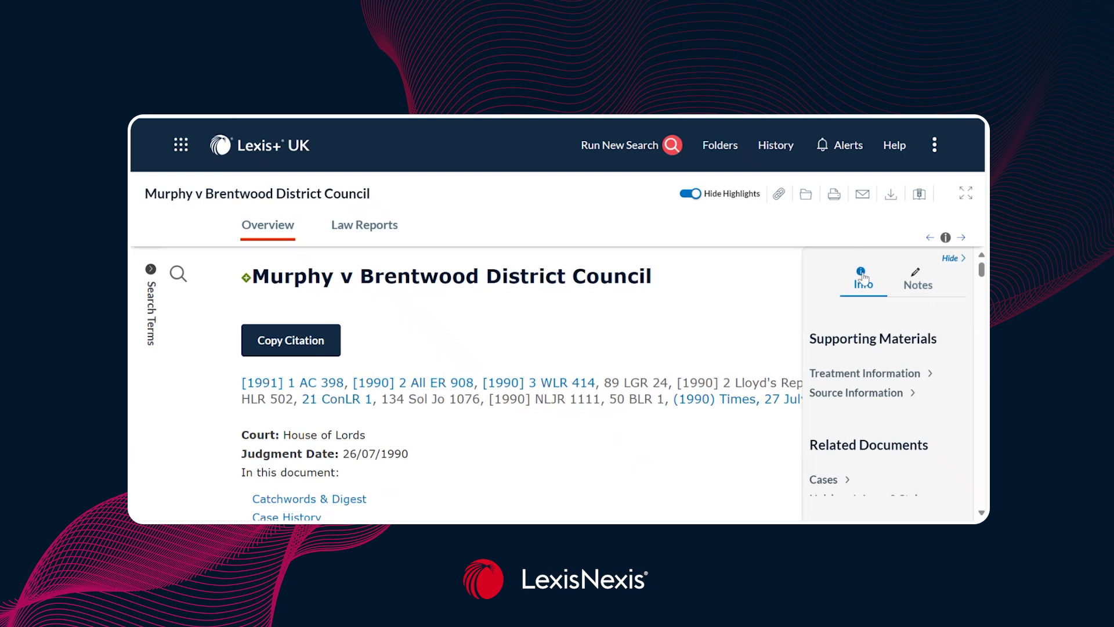
View the related cases for Murphy v Brentwood District Council, close the list and hide the case information.
scroll(883, 314, down, 1)
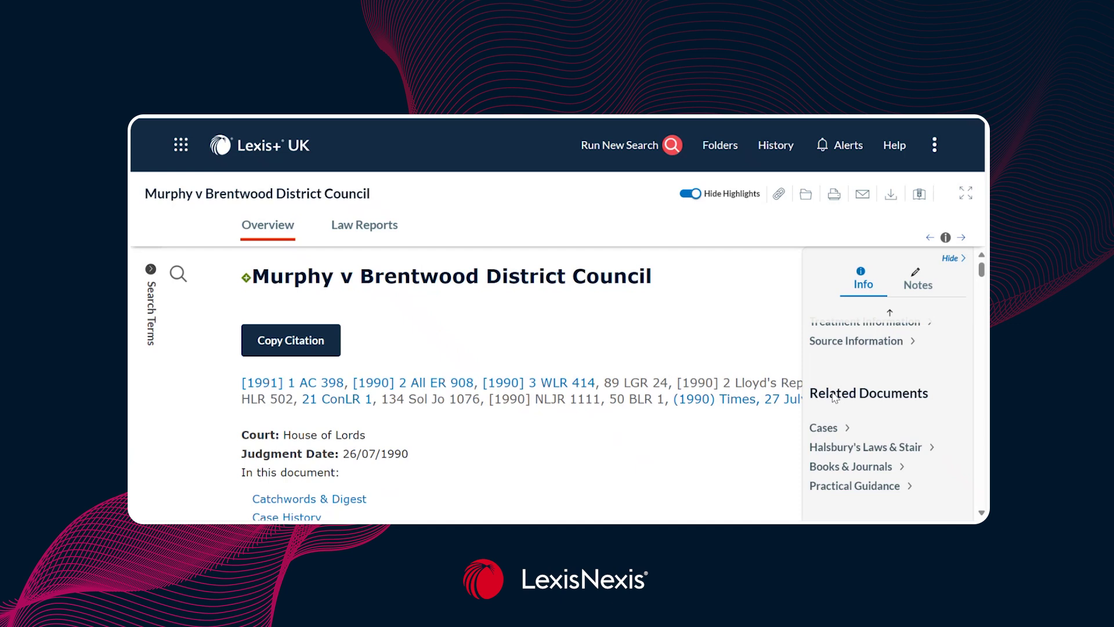
click(824, 428)
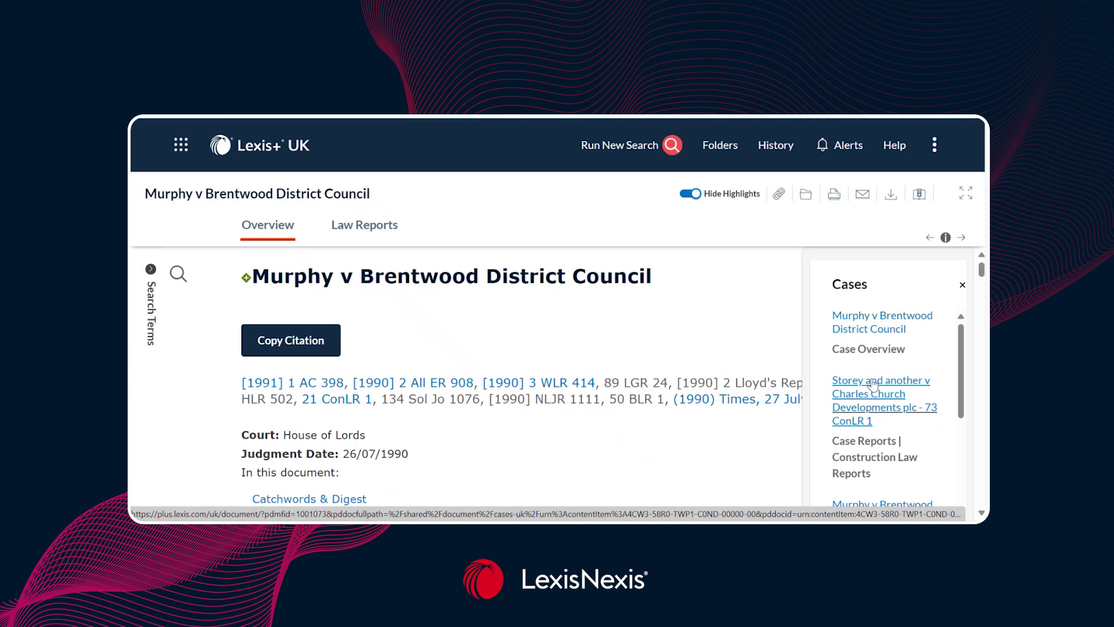
click(962, 284)
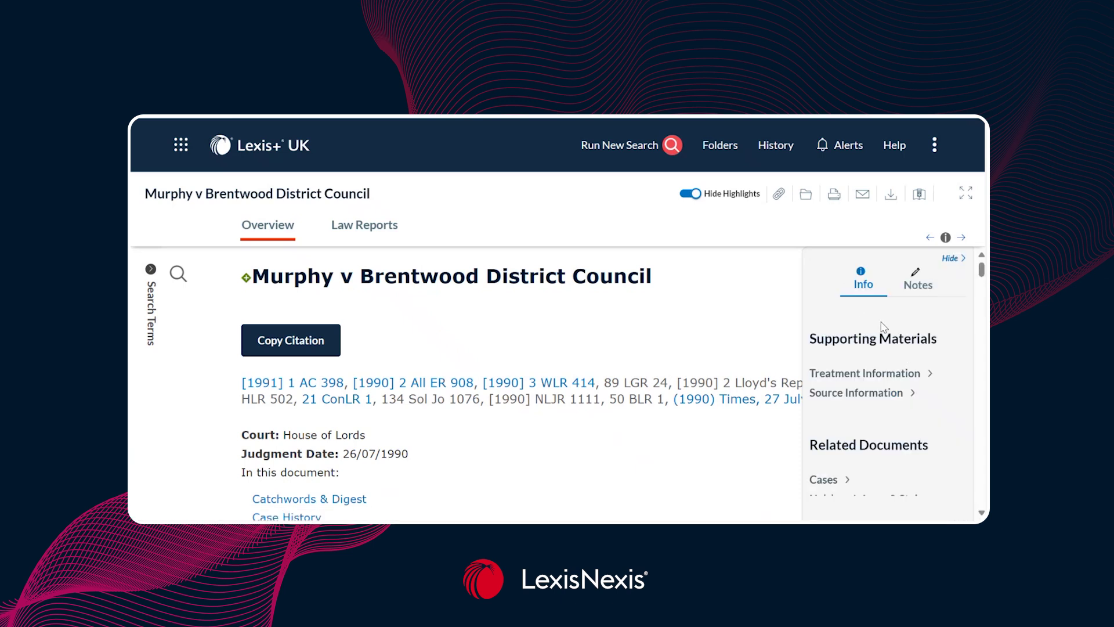
click(954, 259)
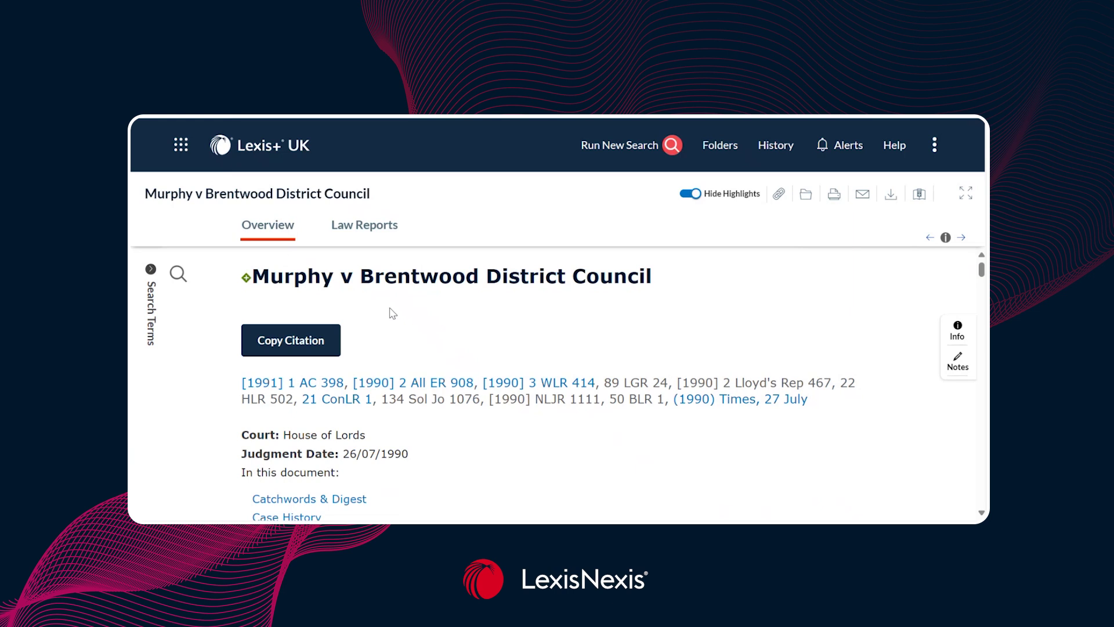
Read the Catchwords & Digest and Case History sections of the Murphy v Brentwood District Council overview.
scroll(417, 299, down, 2)
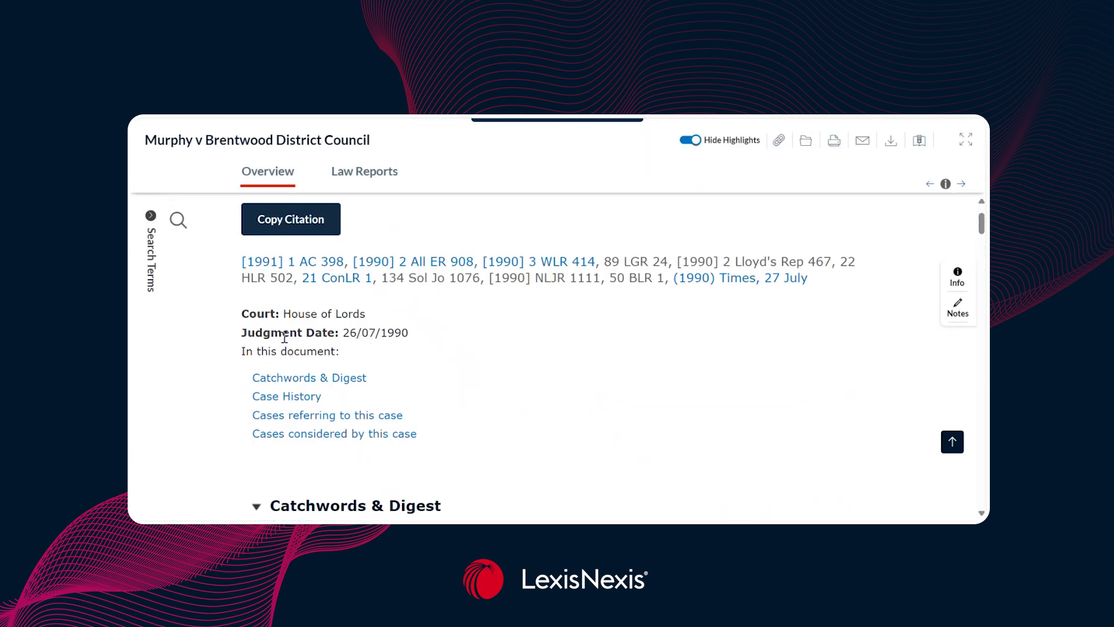
scroll(403, 322, down, 4)
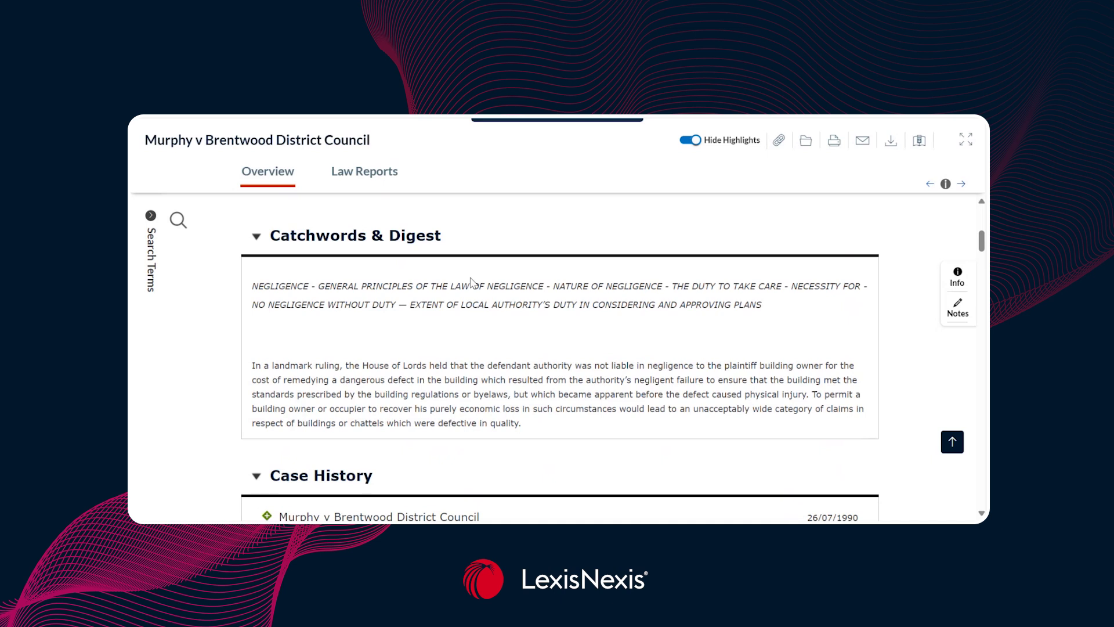
scroll(472, 281, down, 3)
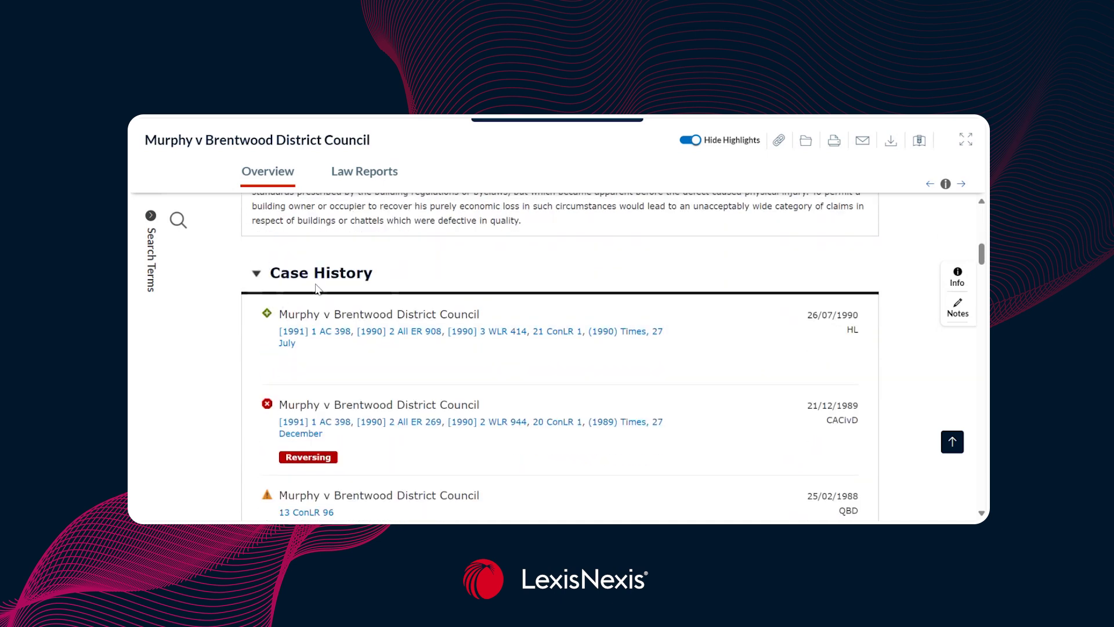
scroll(431, 260, down, 1)
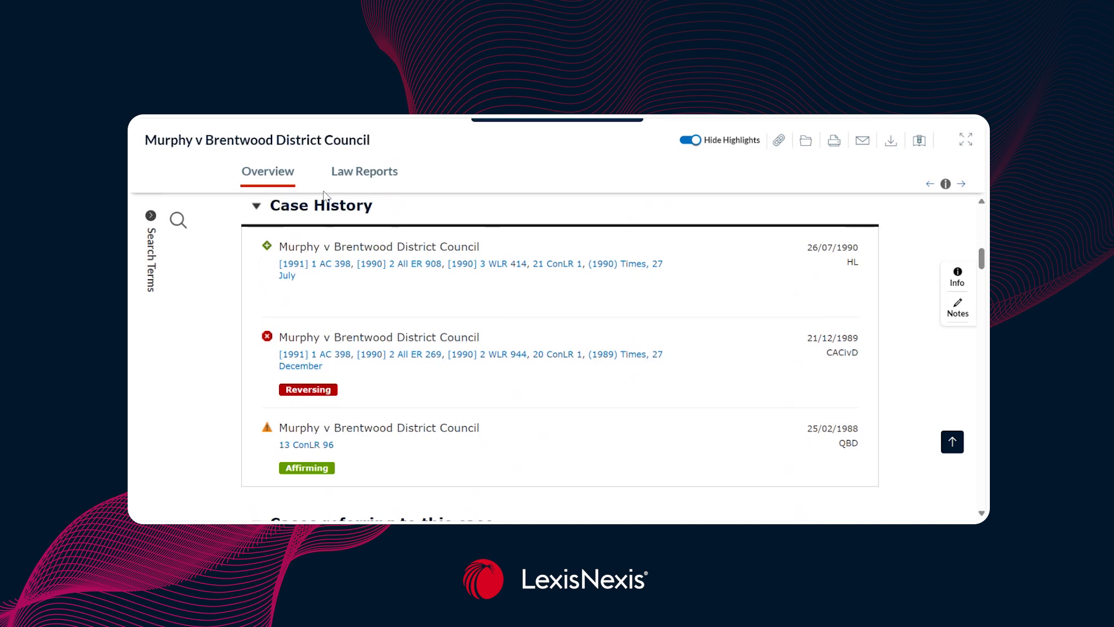
scroll(433, 332, down, 1)
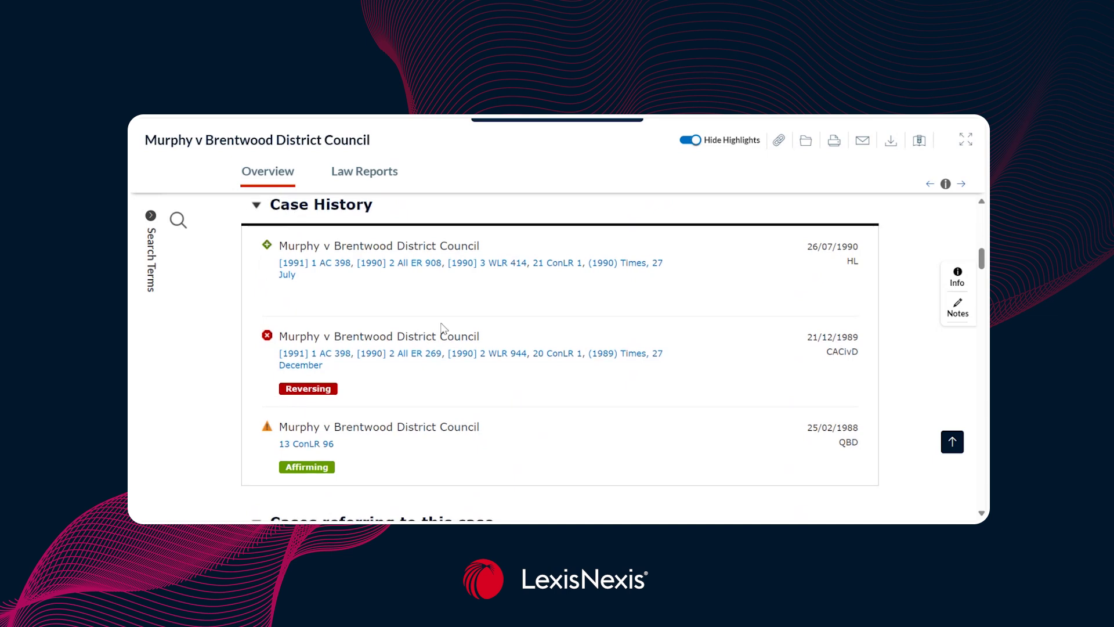
Look through the cases referring to Murphy v Brentwood District Council and how each one treated it.
scroll(444, 325, down, 4)
scroll(443, 321, up, 1)
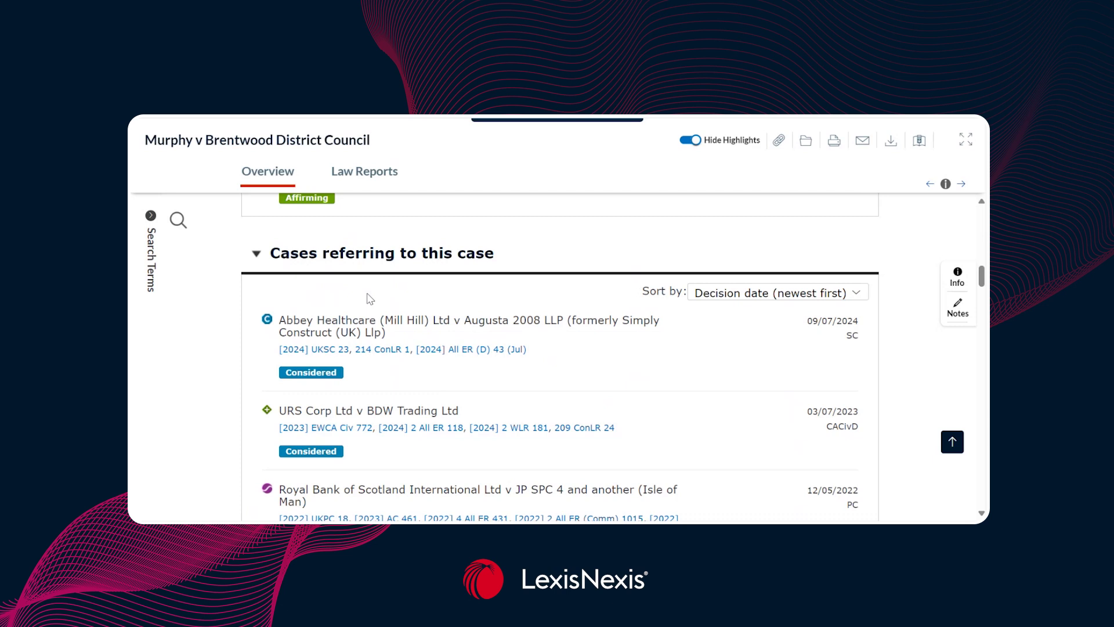
scroll(370, 299, up, 10)
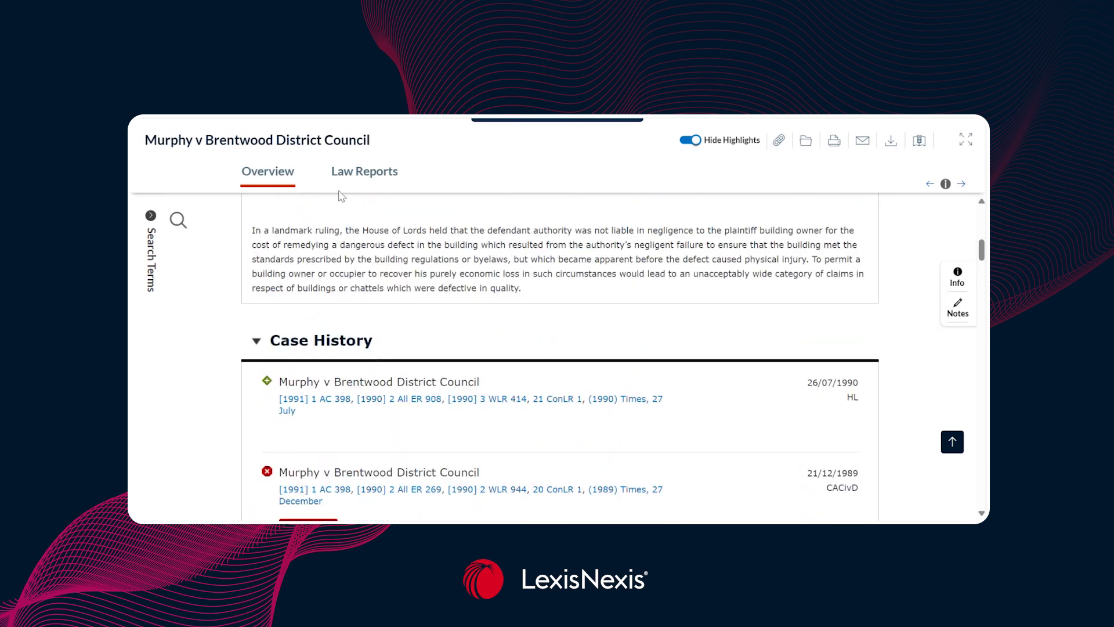
scroll(380, 290, down, 5)
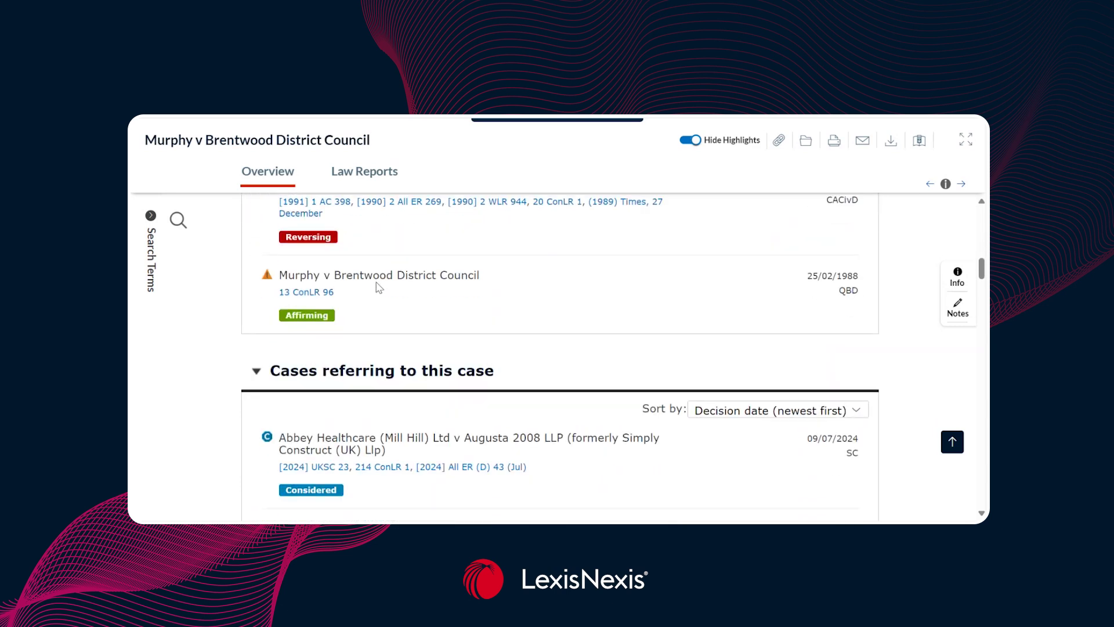
scroll(380, 293, down, 2)
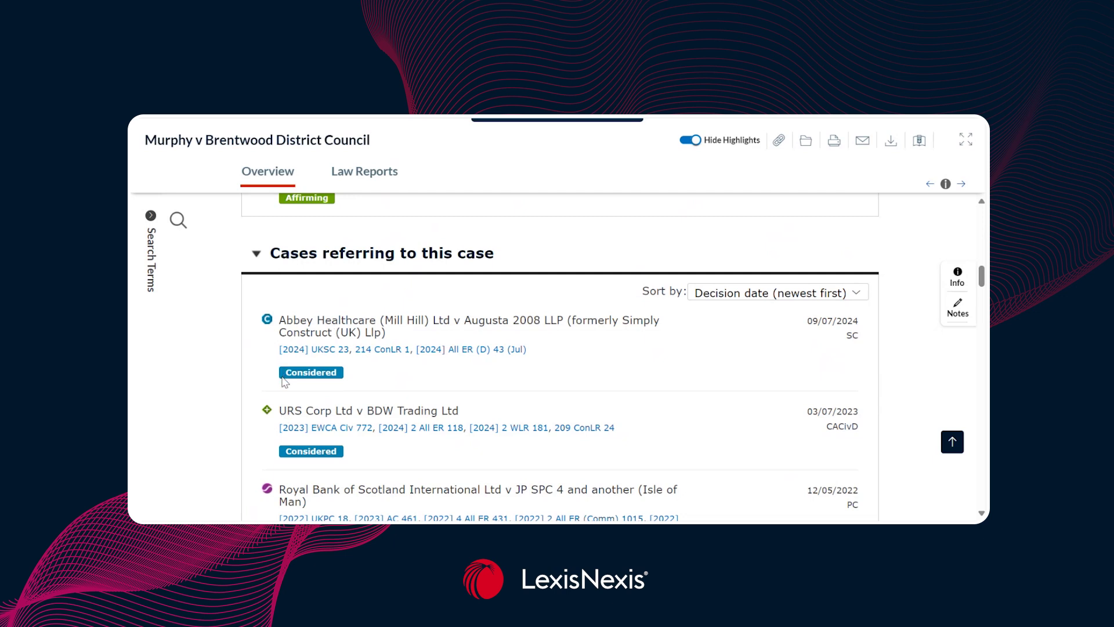
scroll(284, 377, down, 4)
scroll(267, 371, down, 2)
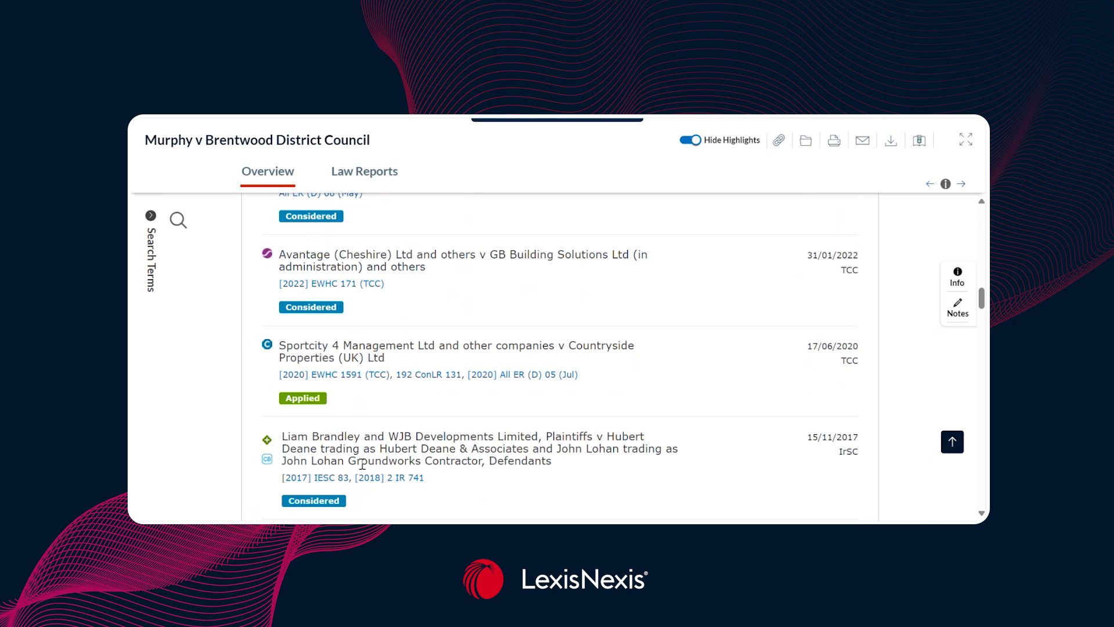
scroll(485, 308, down, 8)
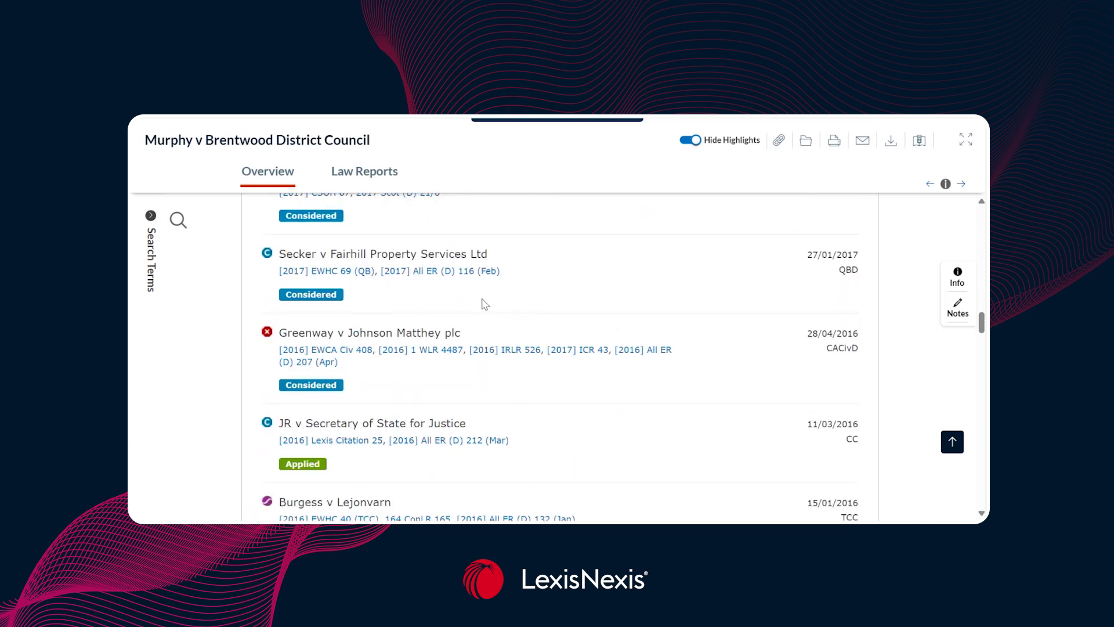
scroll(485, 305, down, 5)
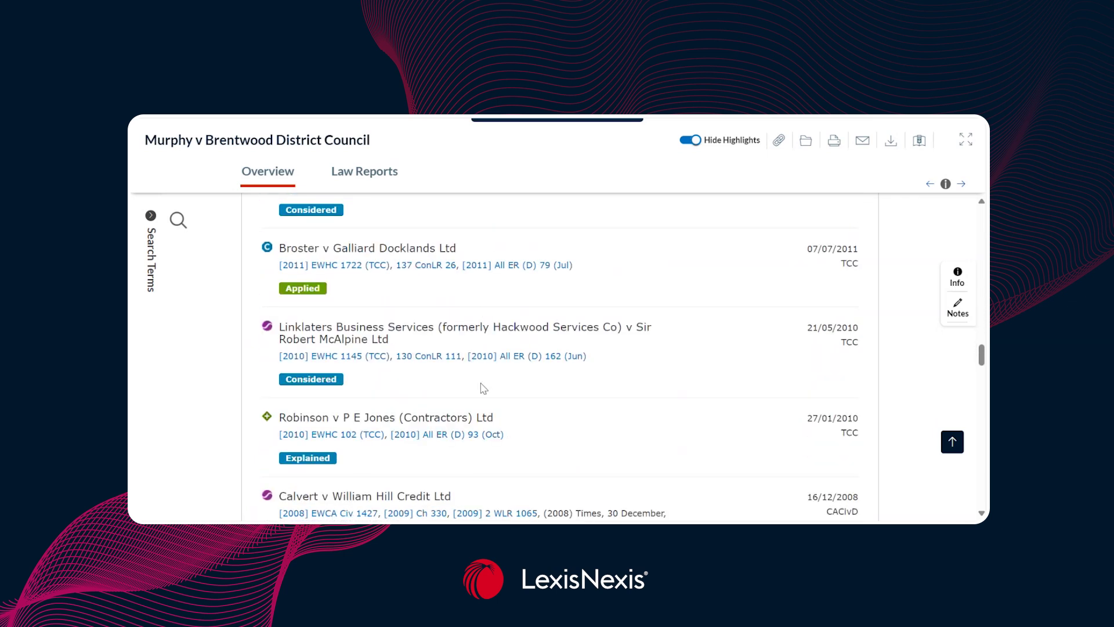
scroll(482, 387, down, 3)
scroll(473, 390, down, 3)
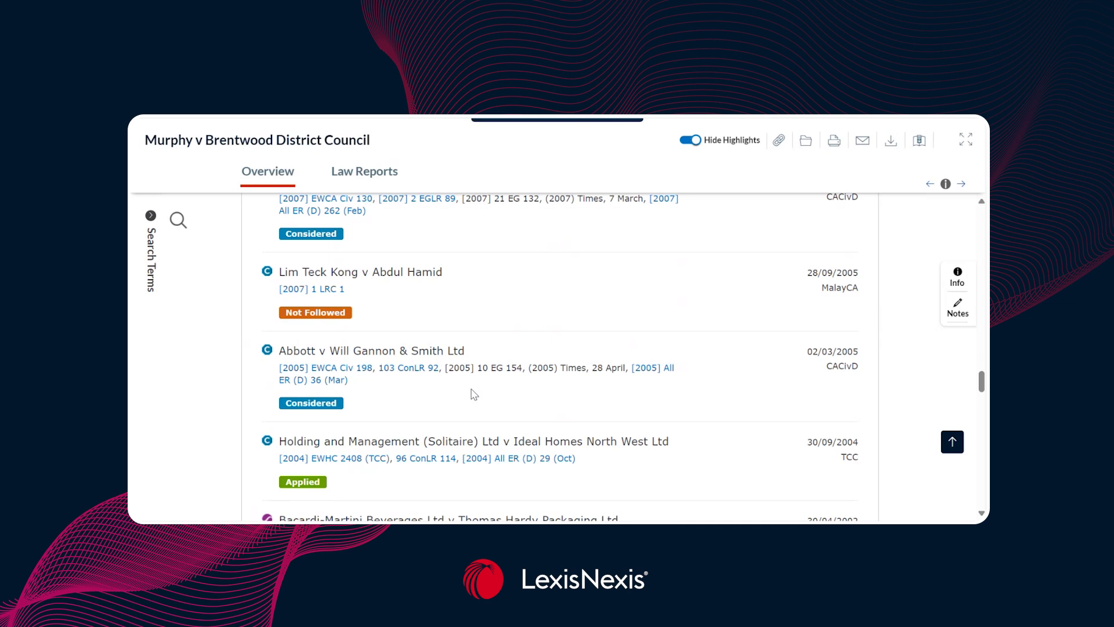
scroll(474, 395, down, 10)
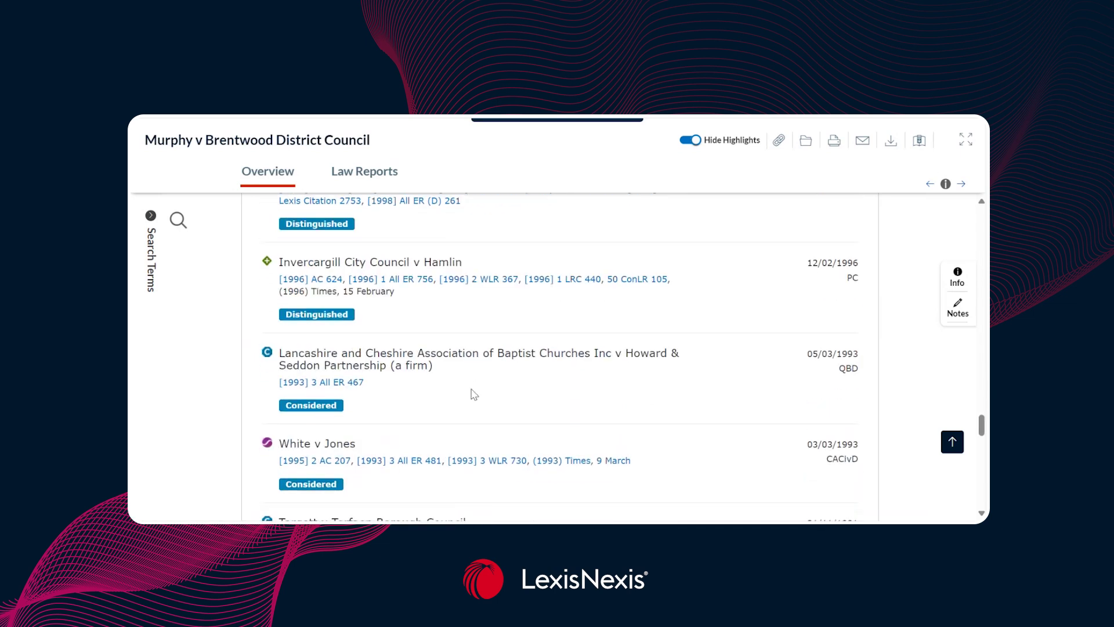
Examine the cases considered by this case and return to the start of the overview.
scroll(474, 394, down, 10)
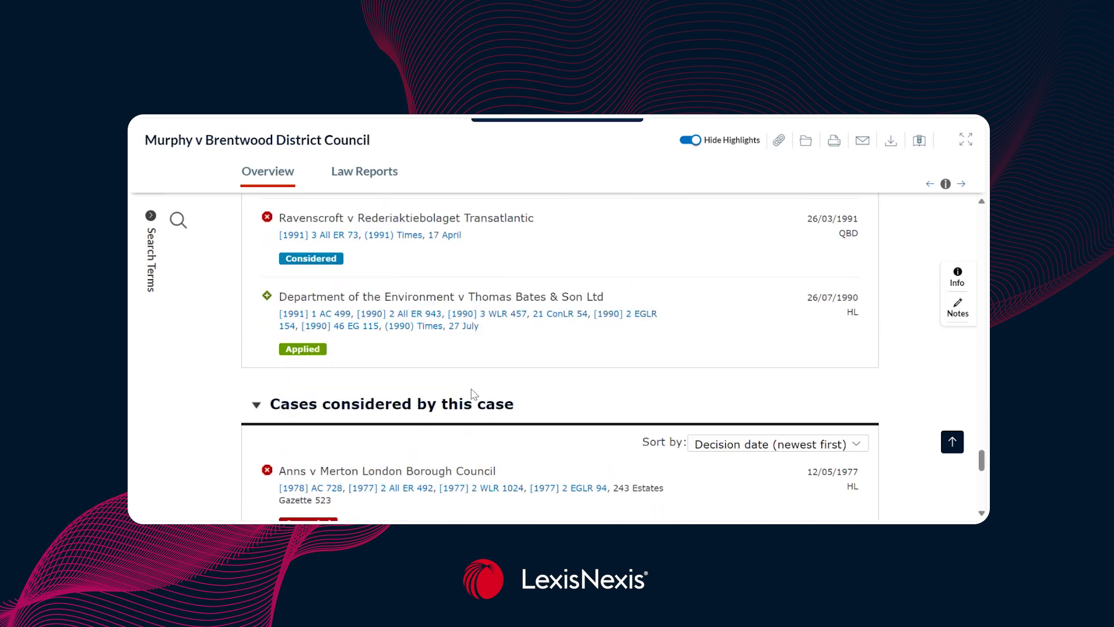
scroll(474, 395, down, 3)
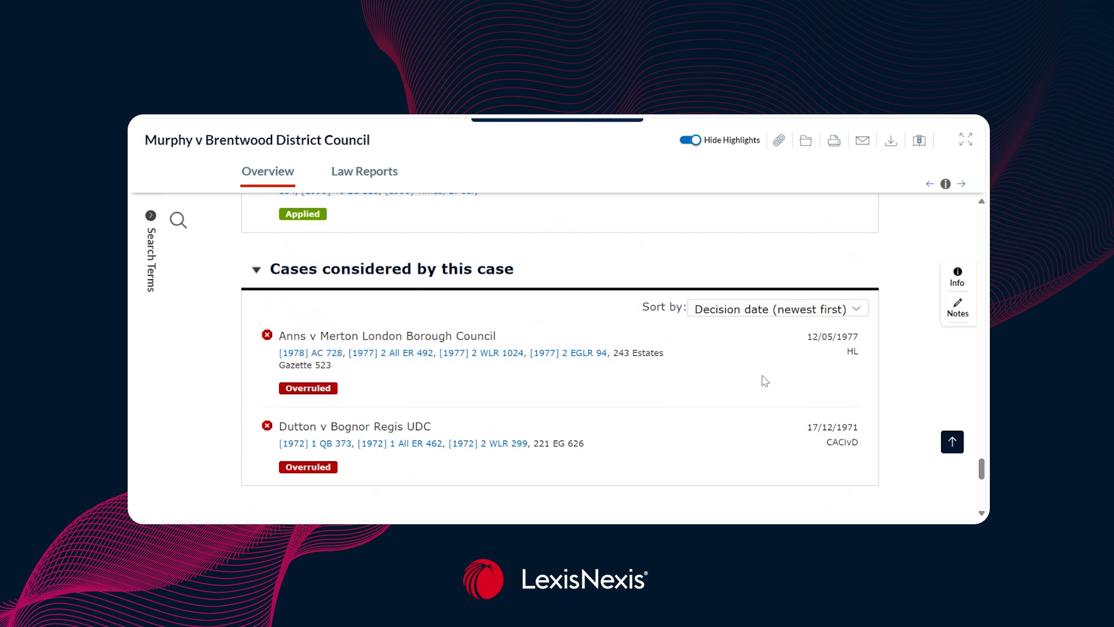
click(953, 442)
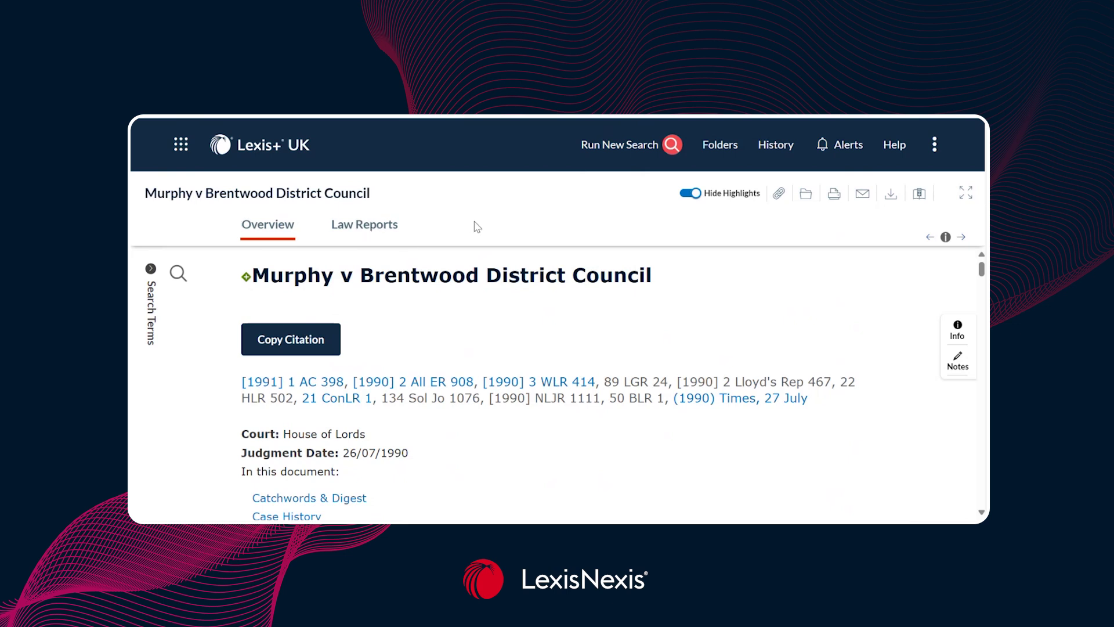
Open the [1991] 1 AC 398 law report of the case and read its headnote, including the highlighted Donoghue v. Stevenson reference.
click(356, 226)
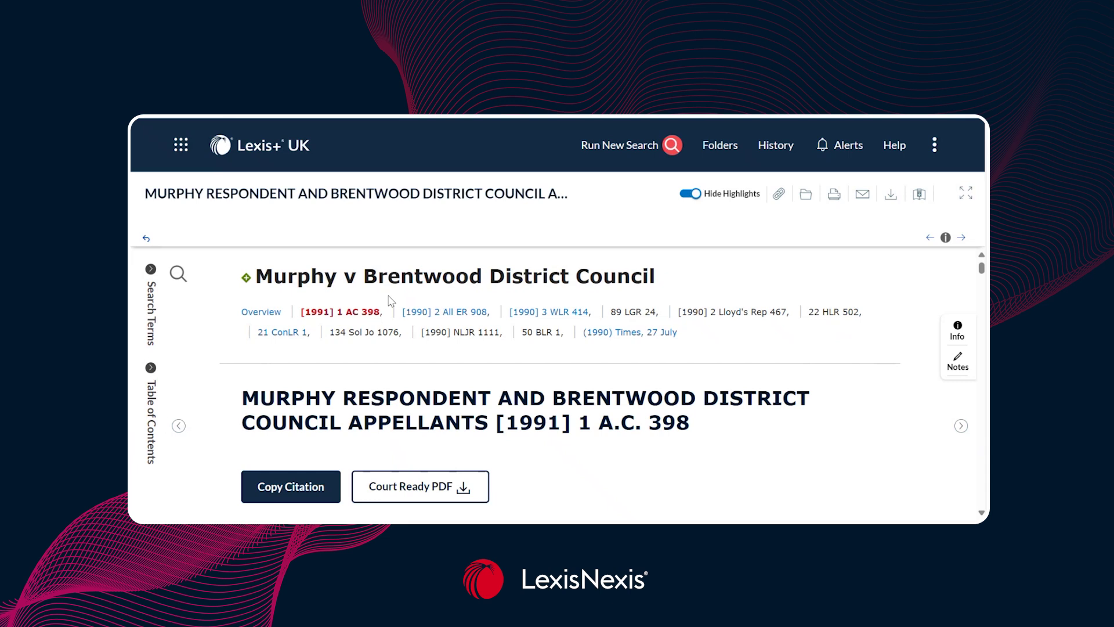
scroll(390, 300, down, 3)
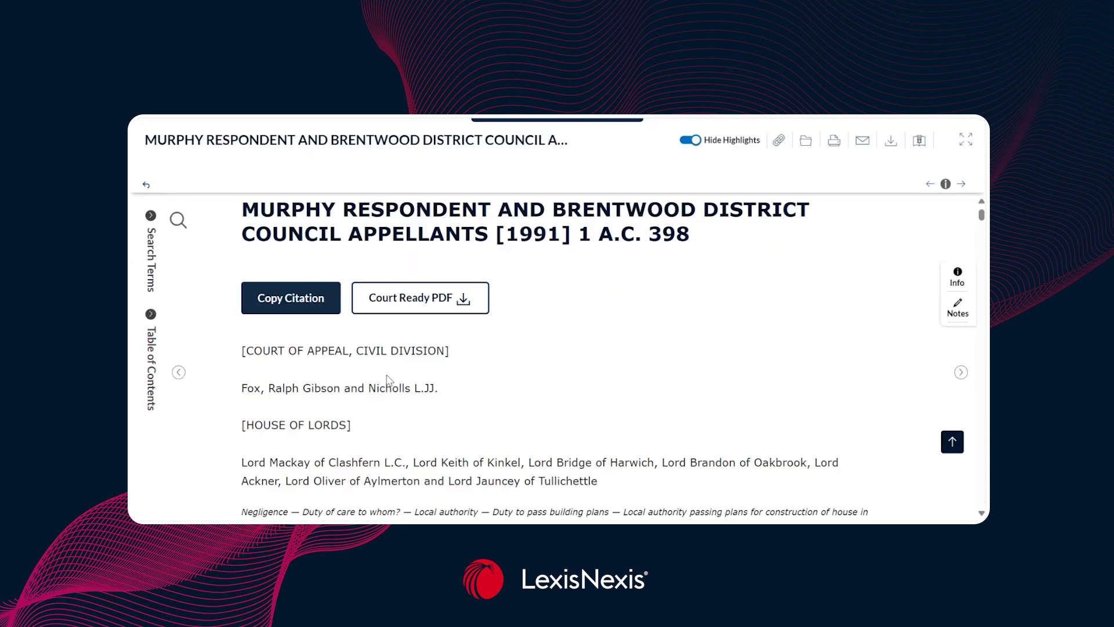
scroll(380, 384, down, 1)
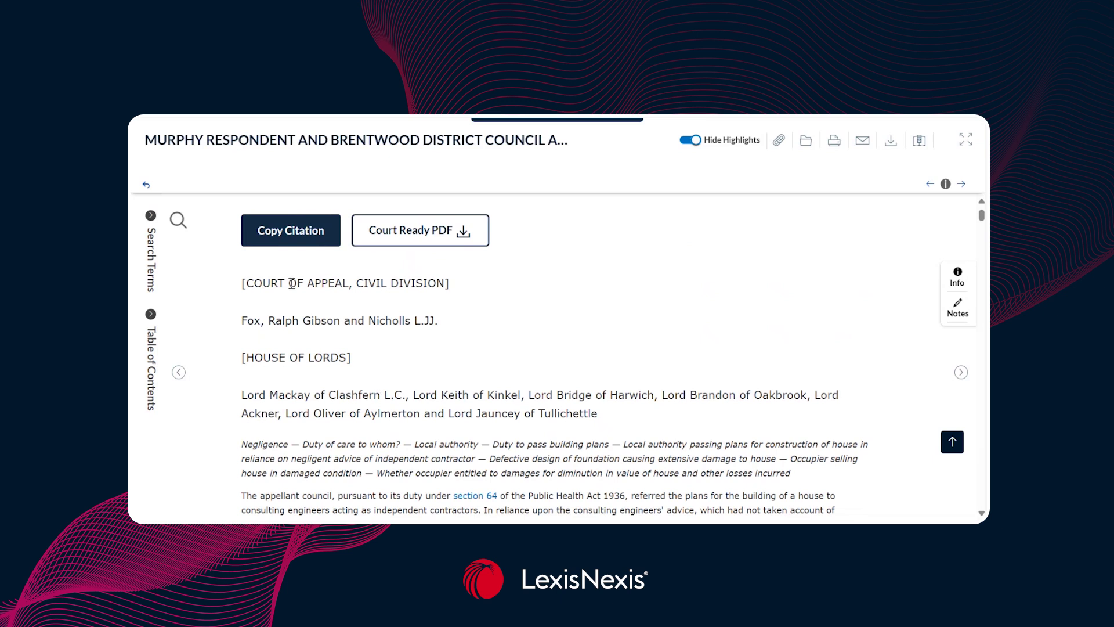
scroll(308, 388, down, 2)
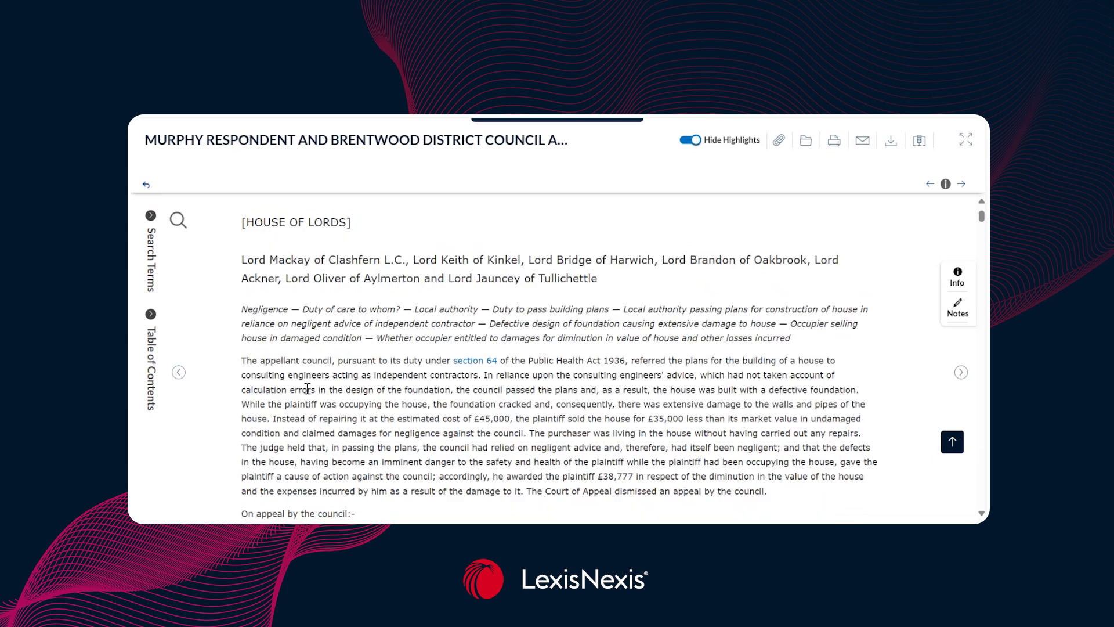
scroll(430, 354, down, 1)
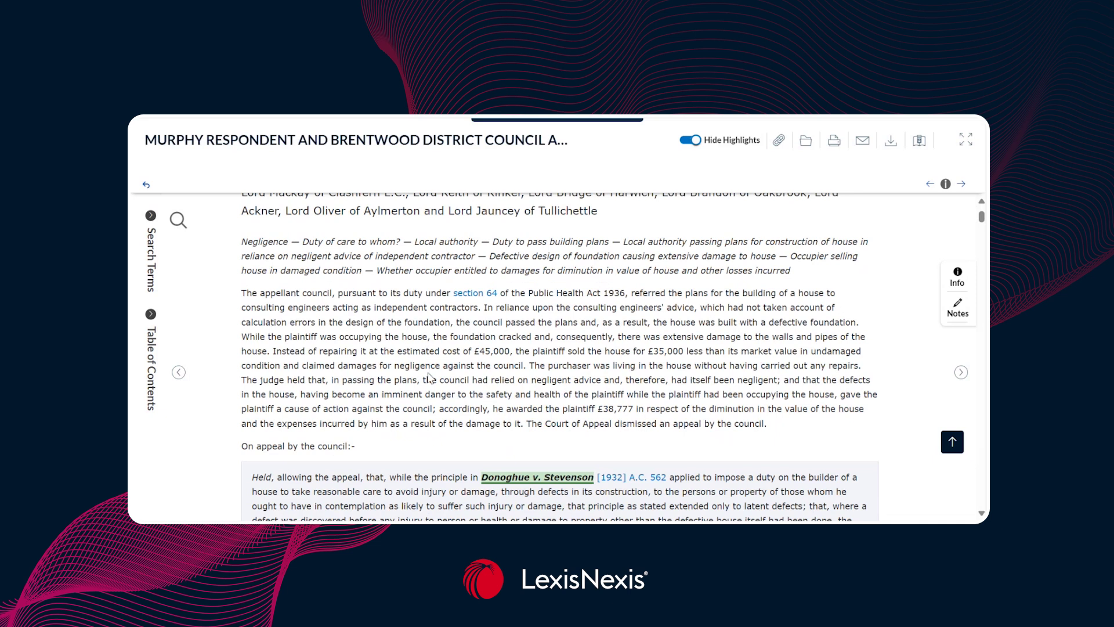
scroll(429, 378, down, 1)
scroll(430, 380, up, 1)
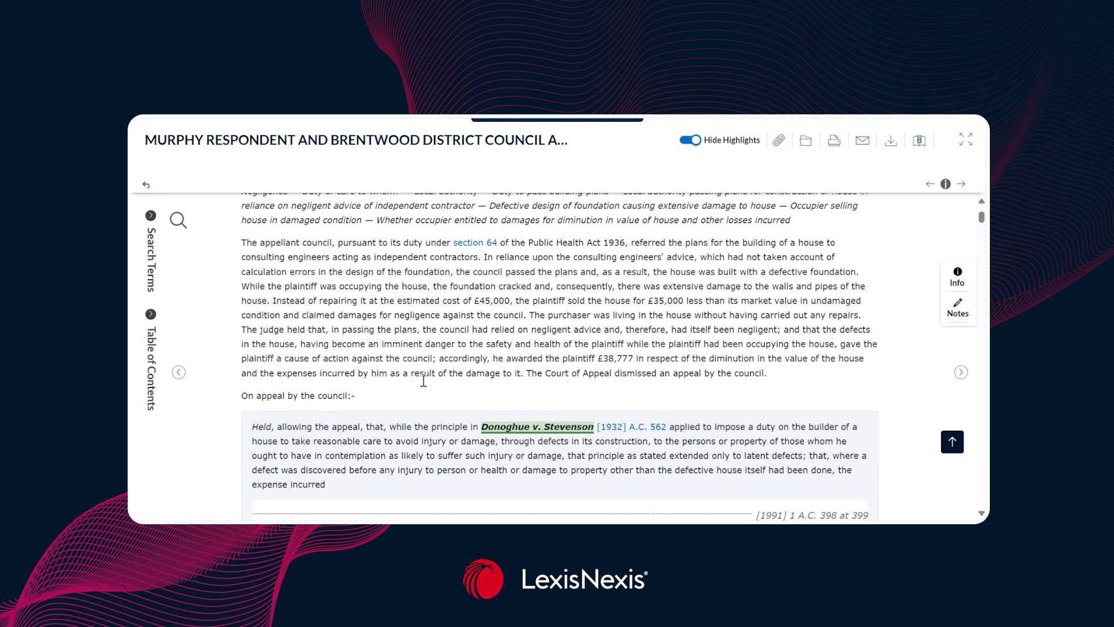
scroll(506, 405, down, 1)
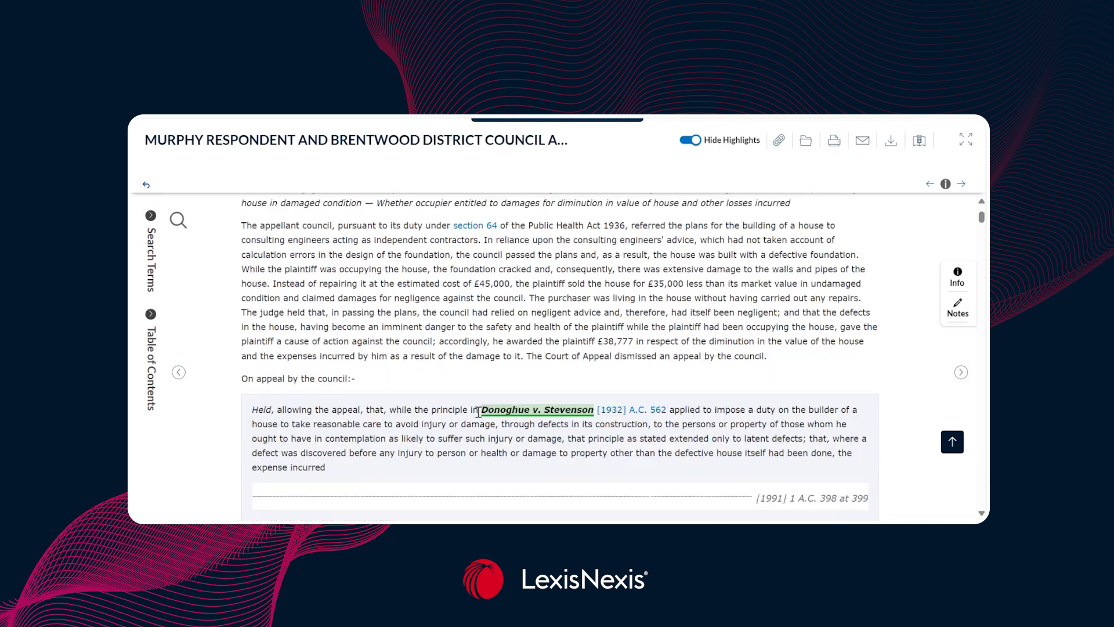
scroll(535, 336, up, 1)
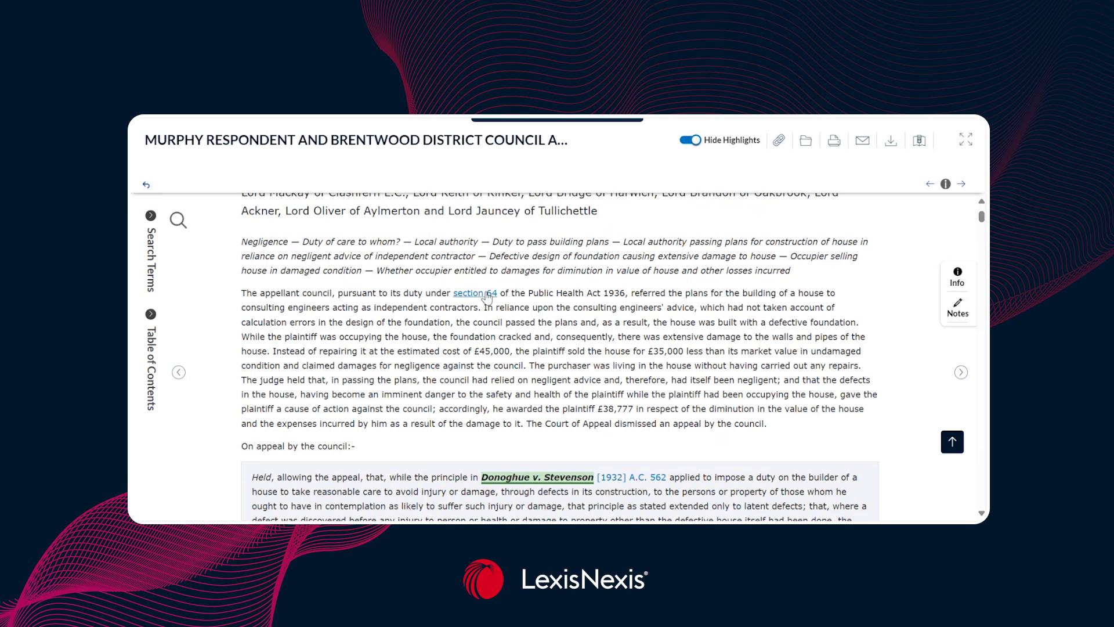
scroll(493, 326, down, 5)
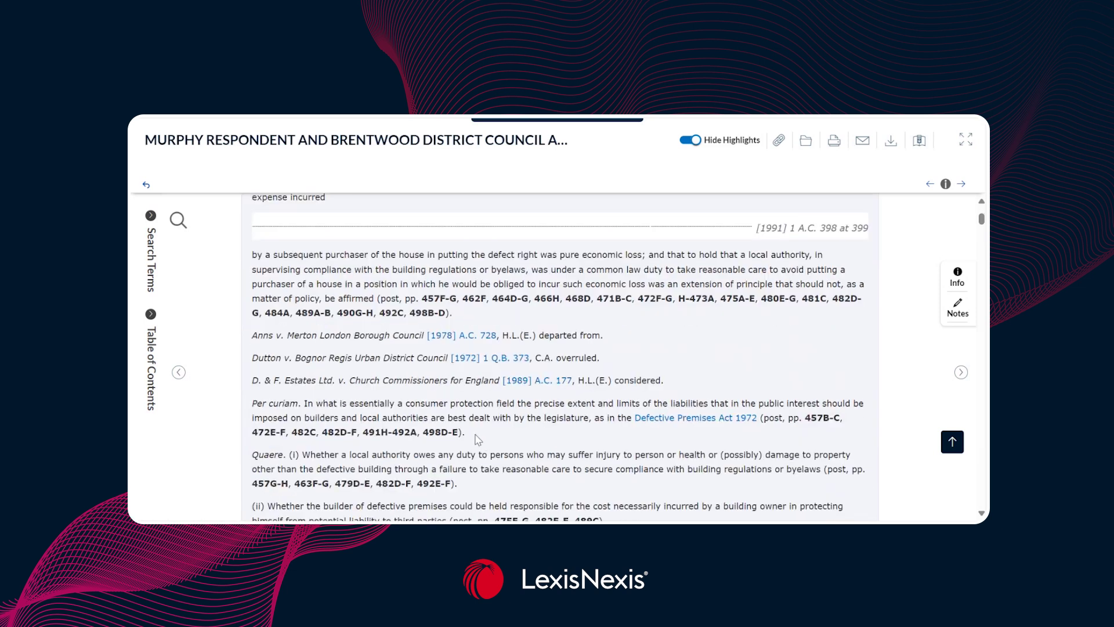
Return to the start of the law report and locate its Court Ready PDF download option.
scroll(478, 440, up, 10)
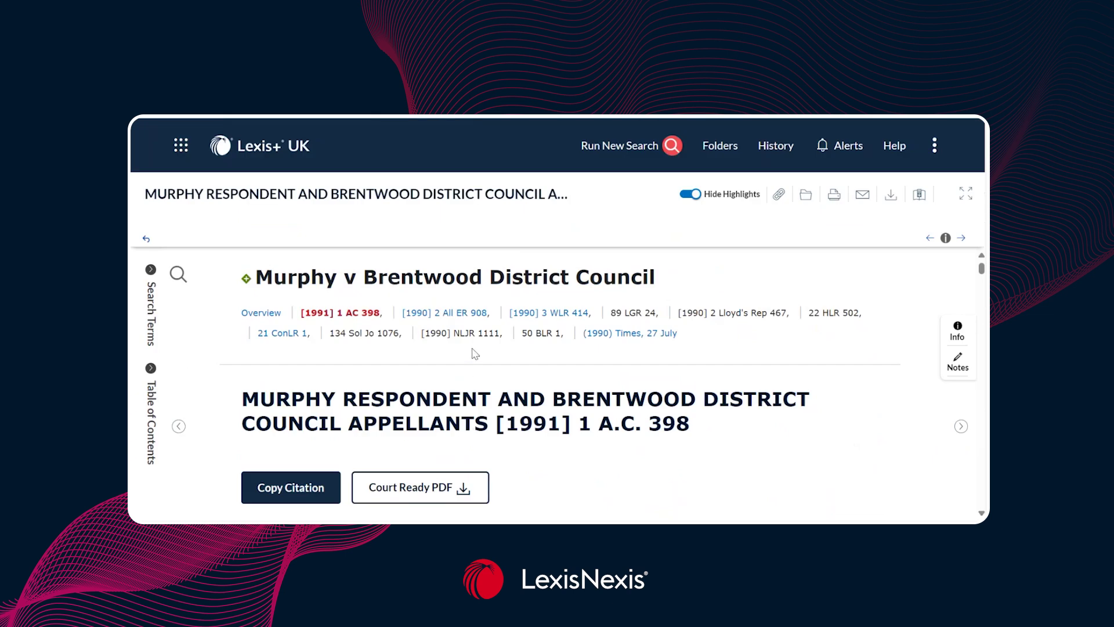
scroll(453, 333, down, 2)
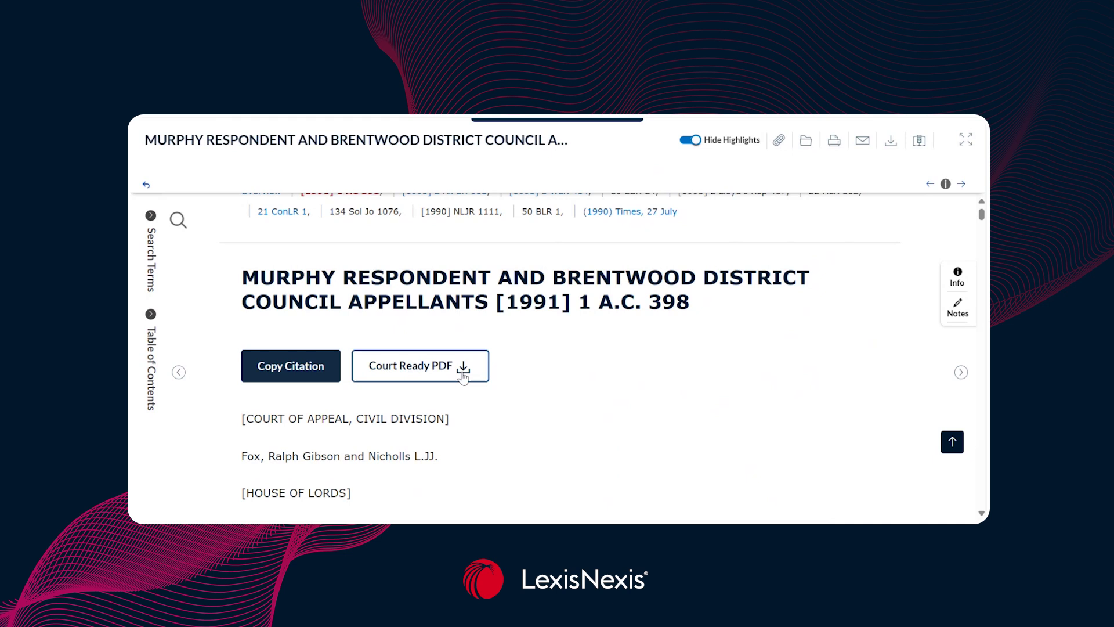
scroll(463, 376, up, 2)
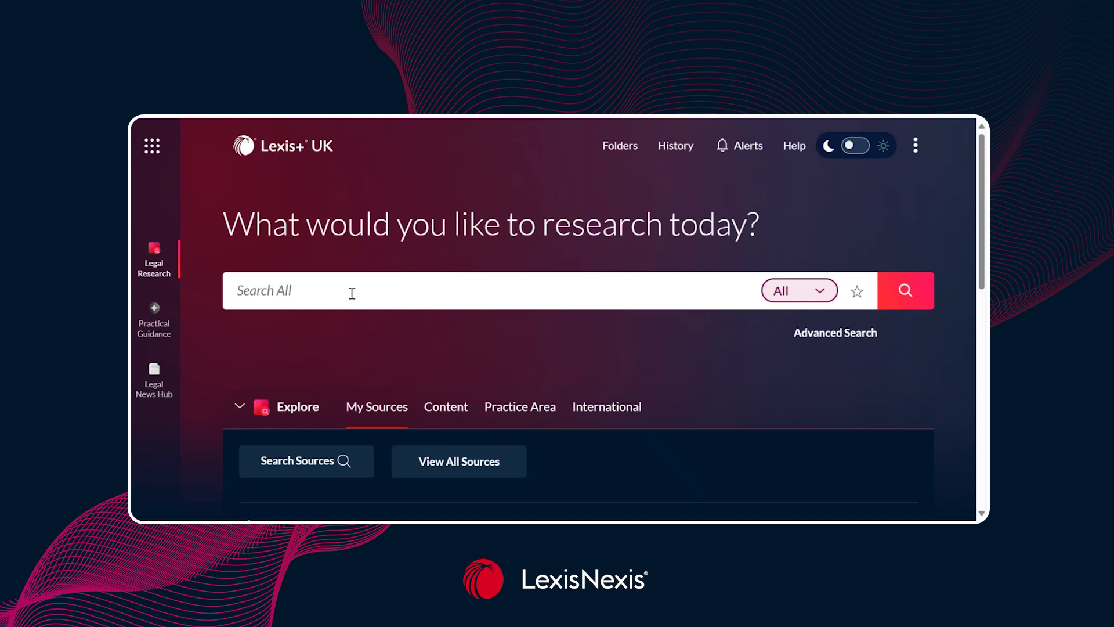
Enter the search terms "duty of care" negligence on the home page and carry them into an advanced search.
click(351, 293)
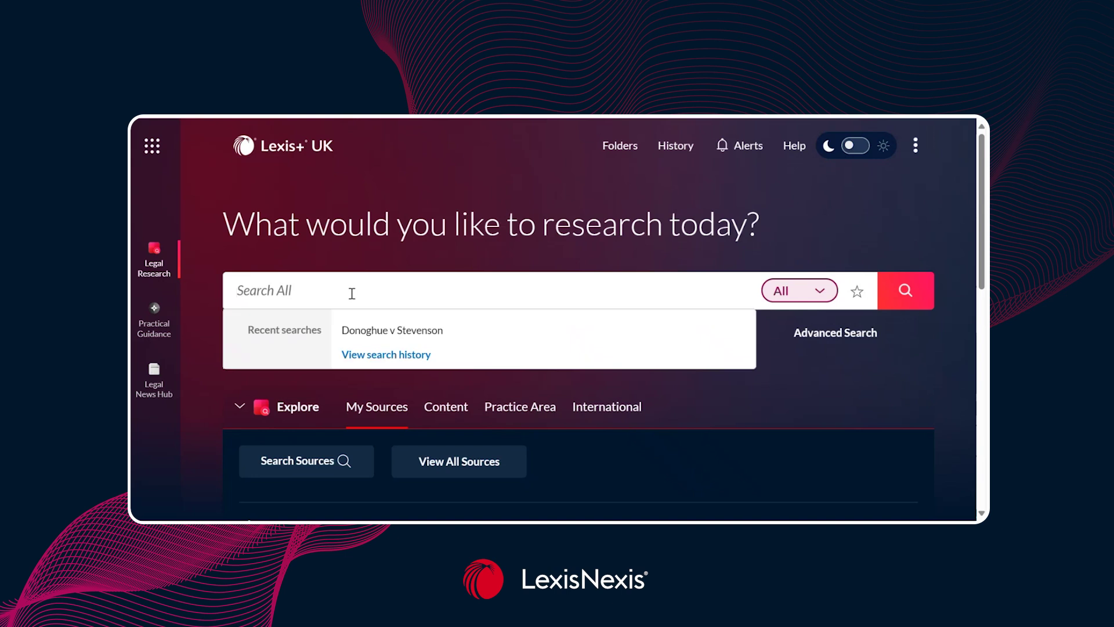
text("duty of car)
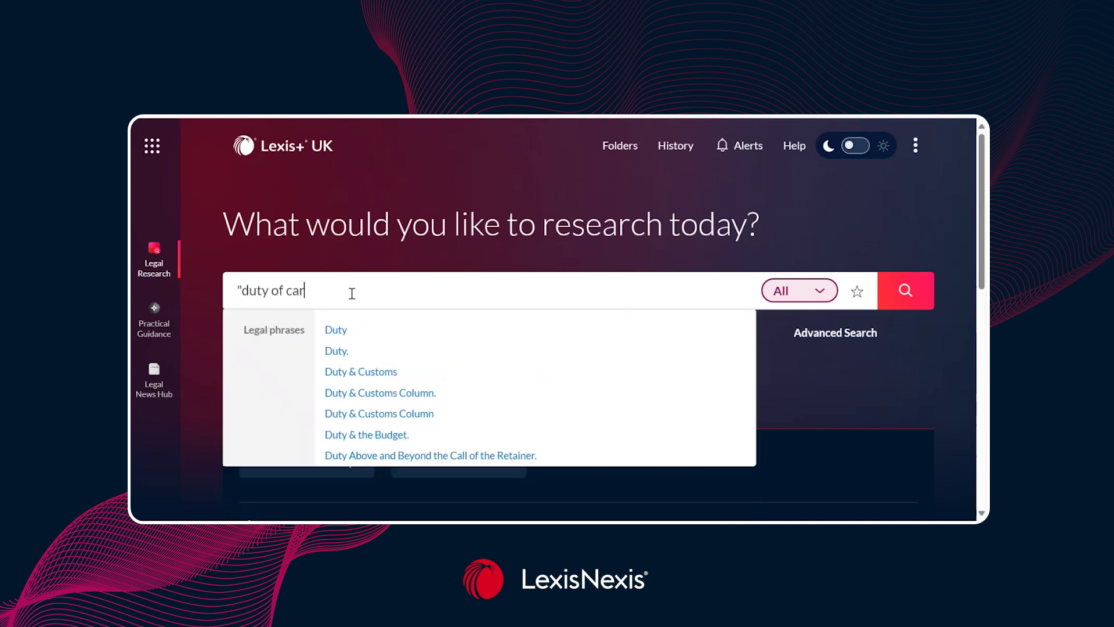
text(e" negligence)
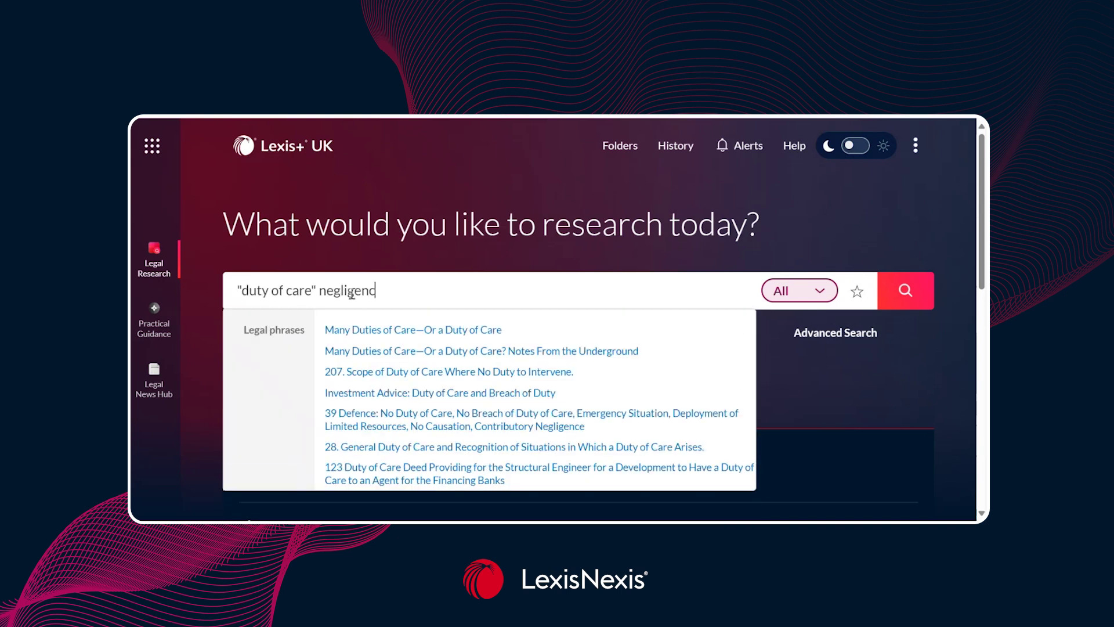
click(819, 290)
click(639, 427)
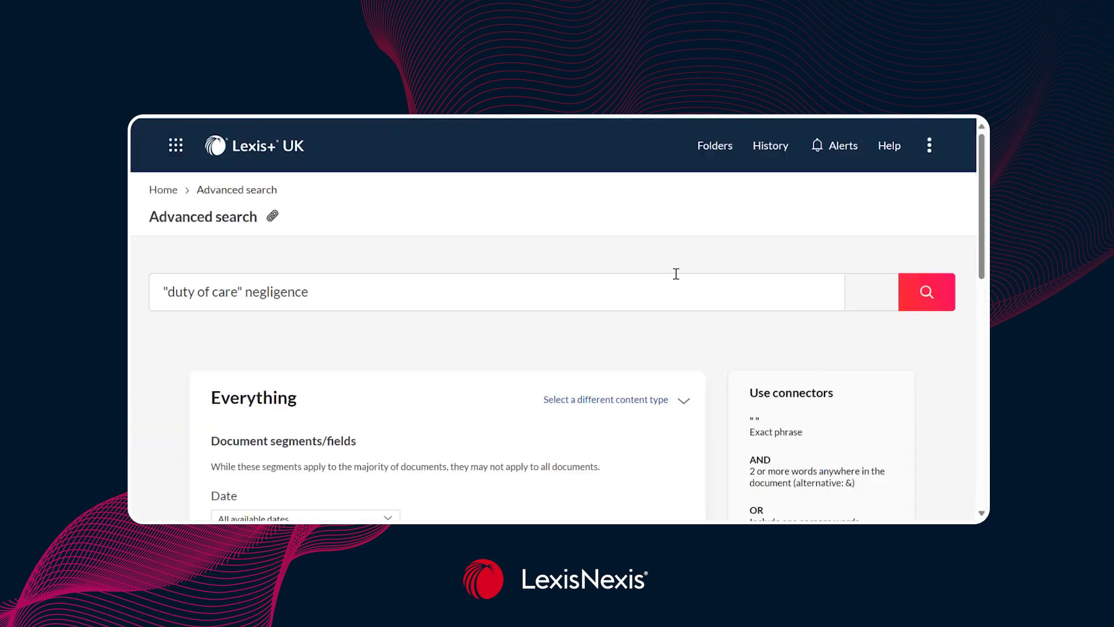
Restrict the advanced search to the Cases content type.
scroll(676, 273, down, 2)
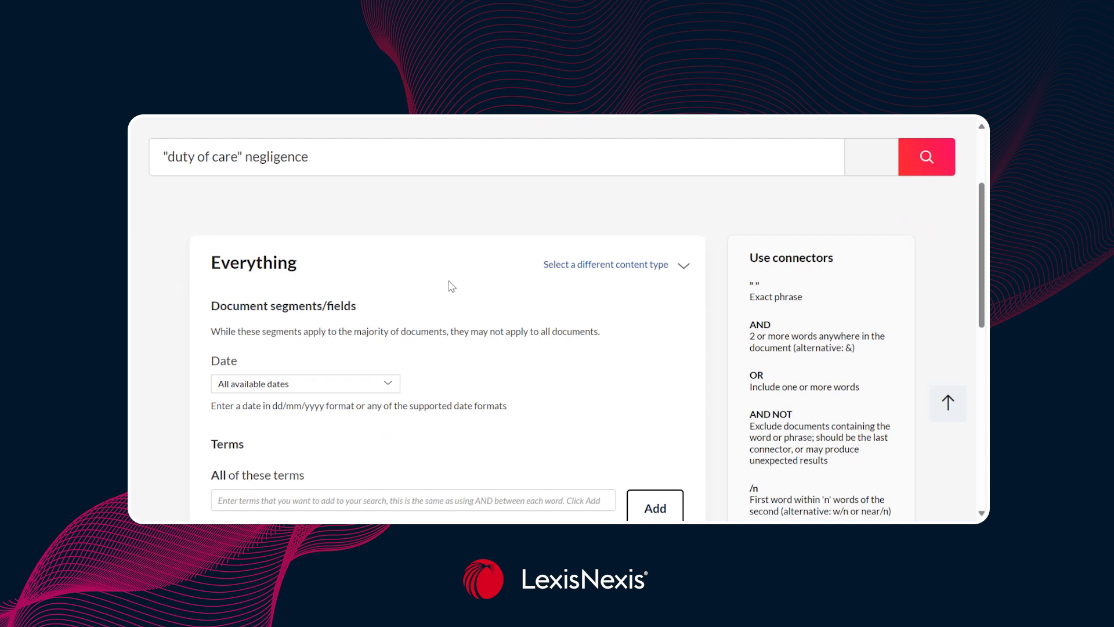
click(662, 268)
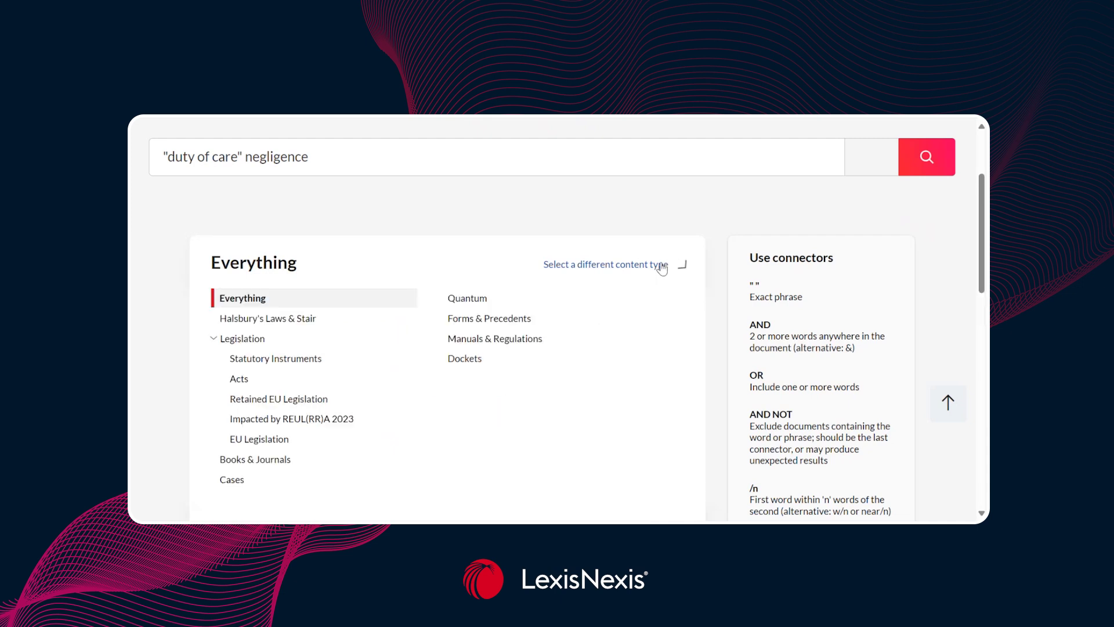
click(237, 481)
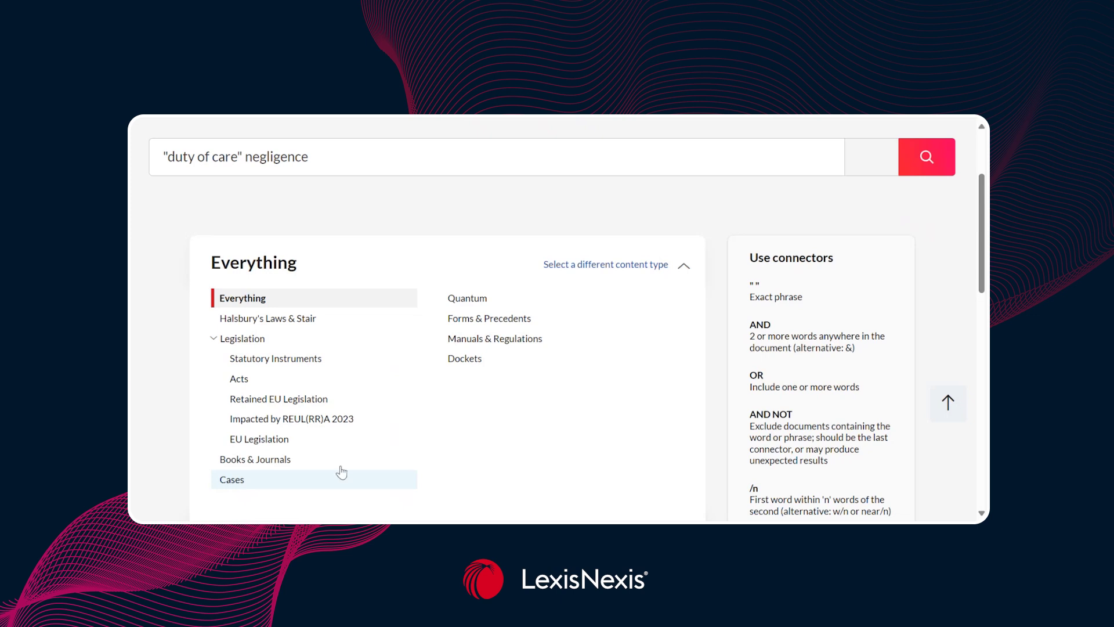
Examine the case-specific search fields, from Case Name, Citation and Summary to Judgment Date, Court, Judge and Counsel.
scroll(514, 385, down, 5)
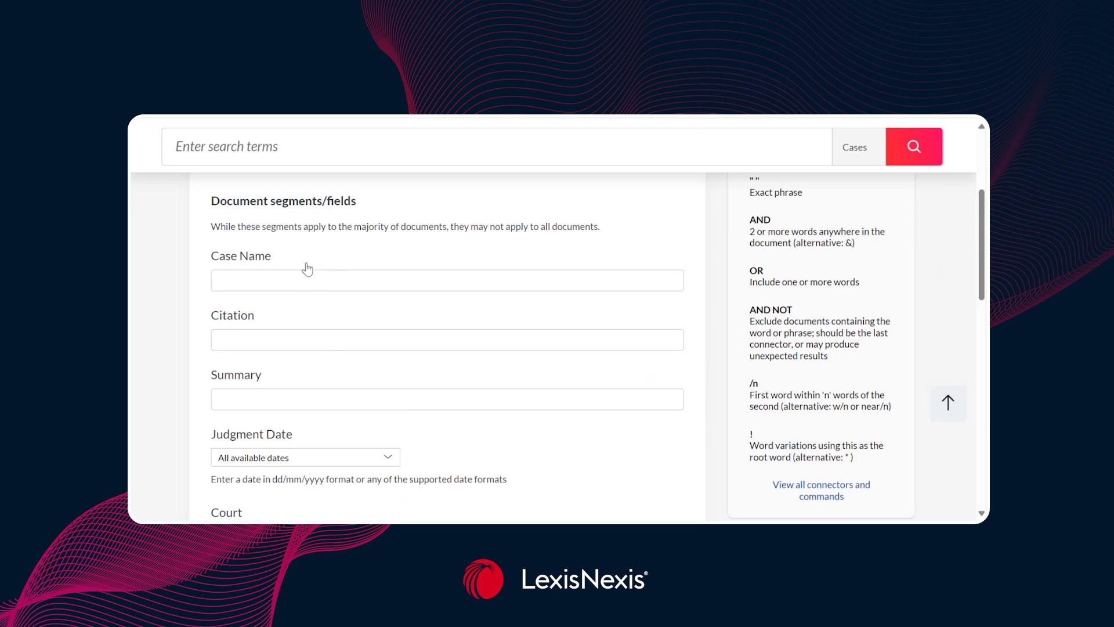
scroll(316, 338, down, 1)
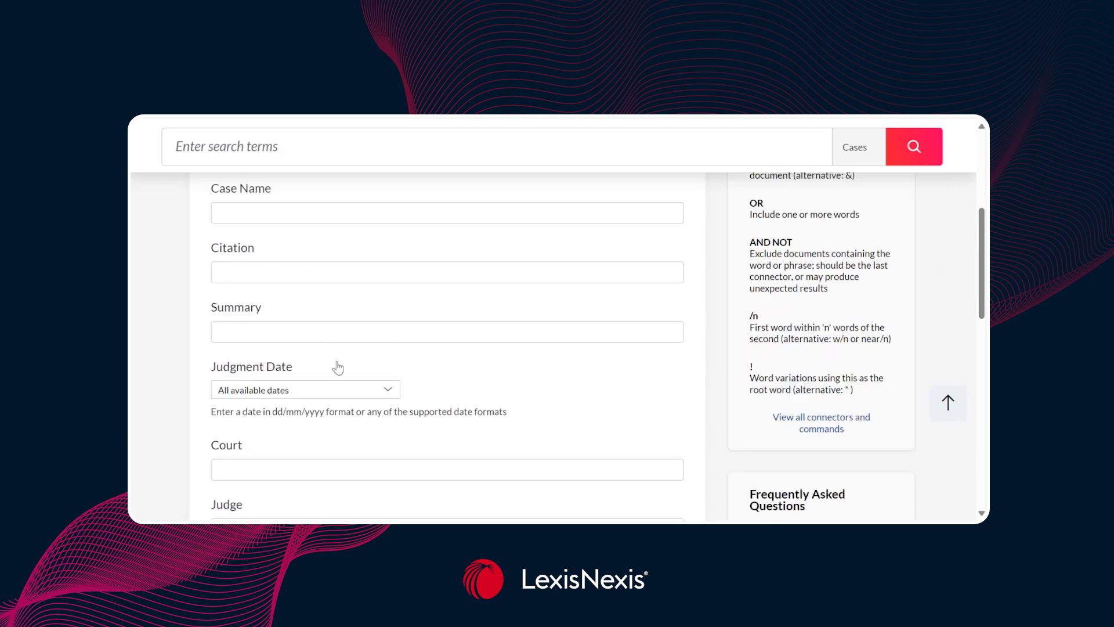
scroll(334, 364, down, 3)
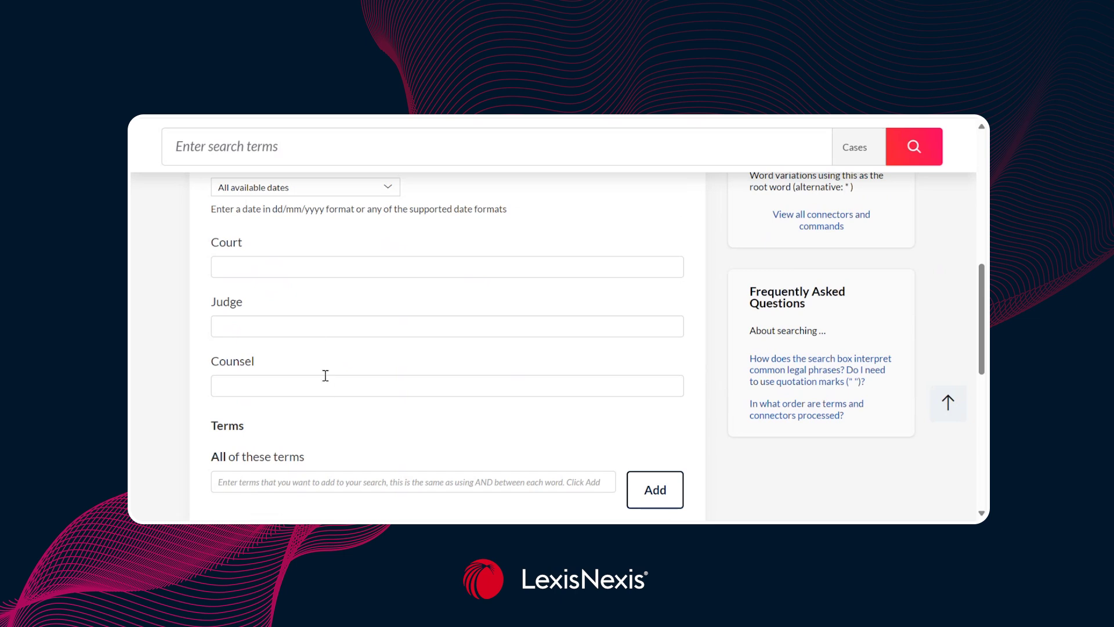
click(296, 326)
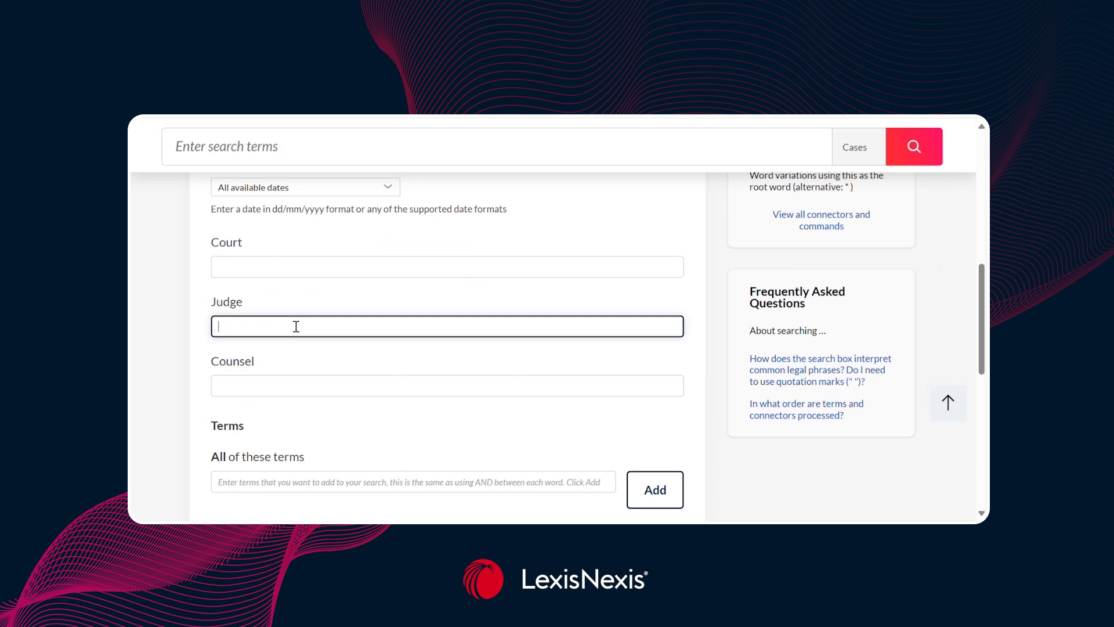
click(298, 381)
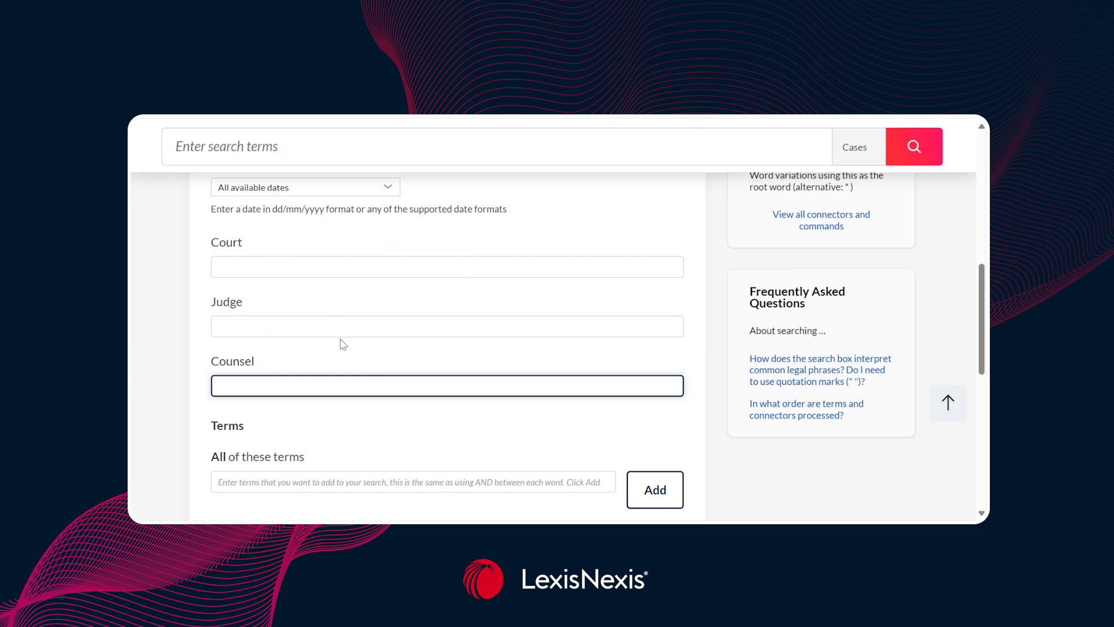
scroll(340, 343, up, 10)
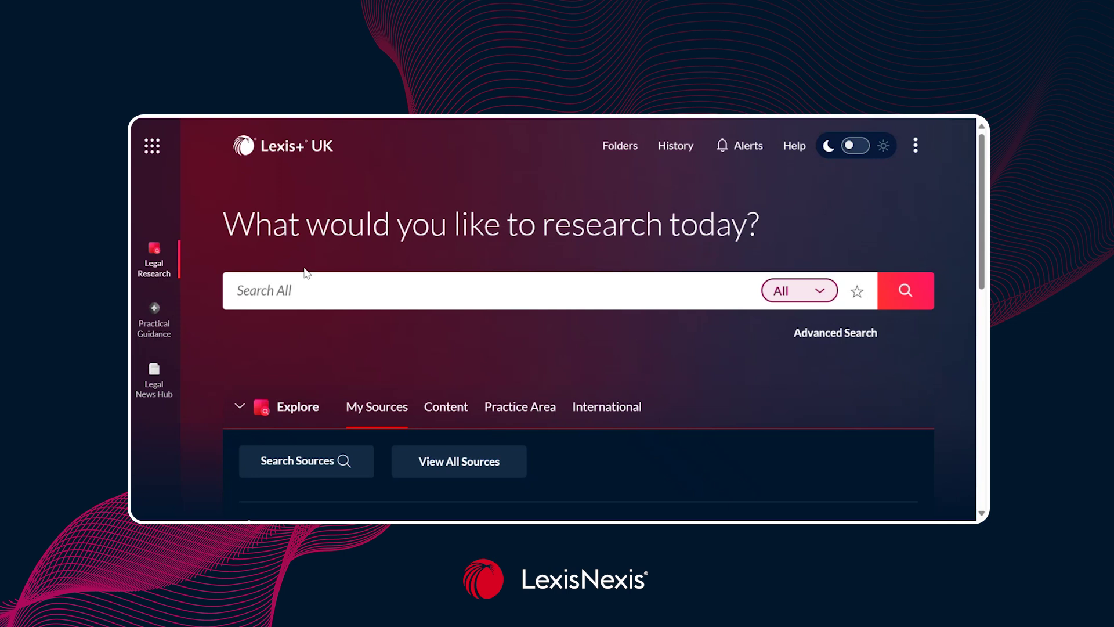
Open the full list of sources from the home page and narrow it to Cases.
scroll(334, 290, down, 3)
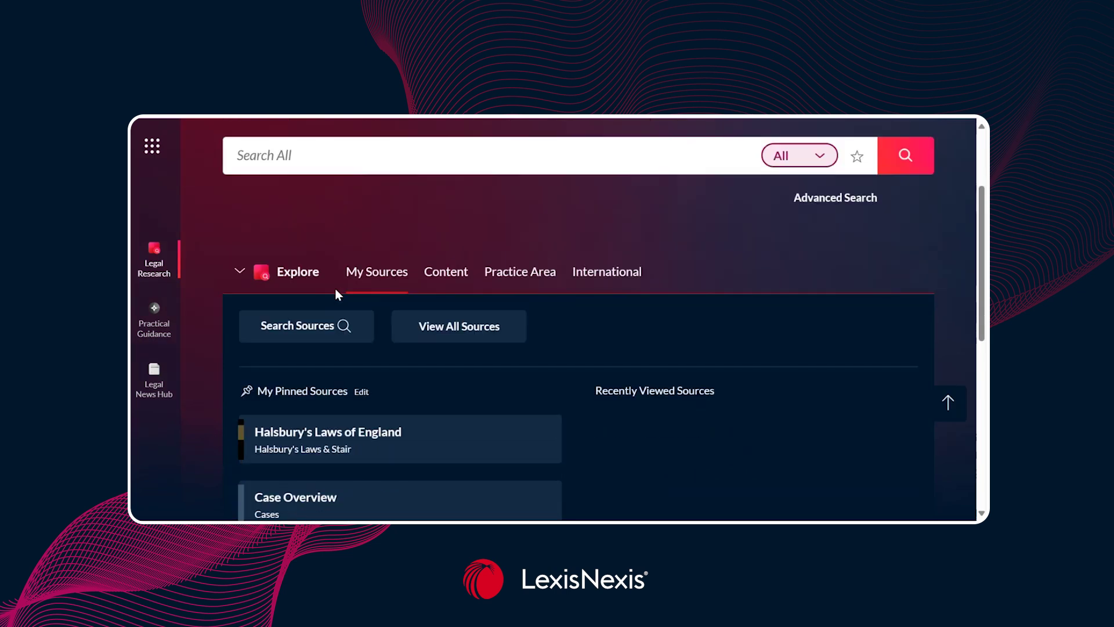
scroll(364, 278, down, 2)
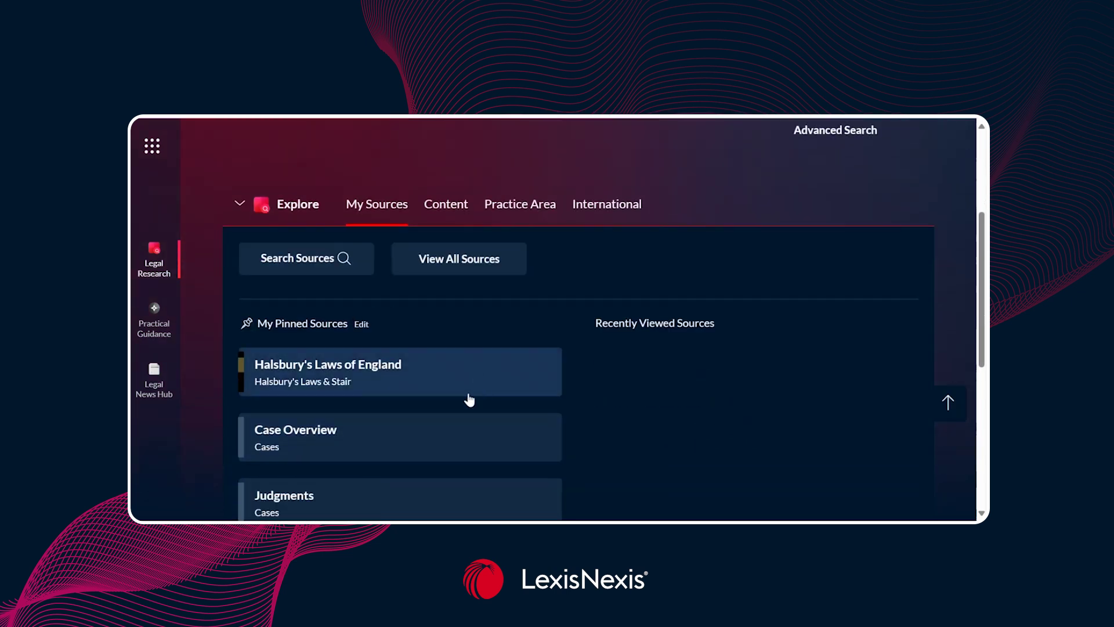
click(448, 263)
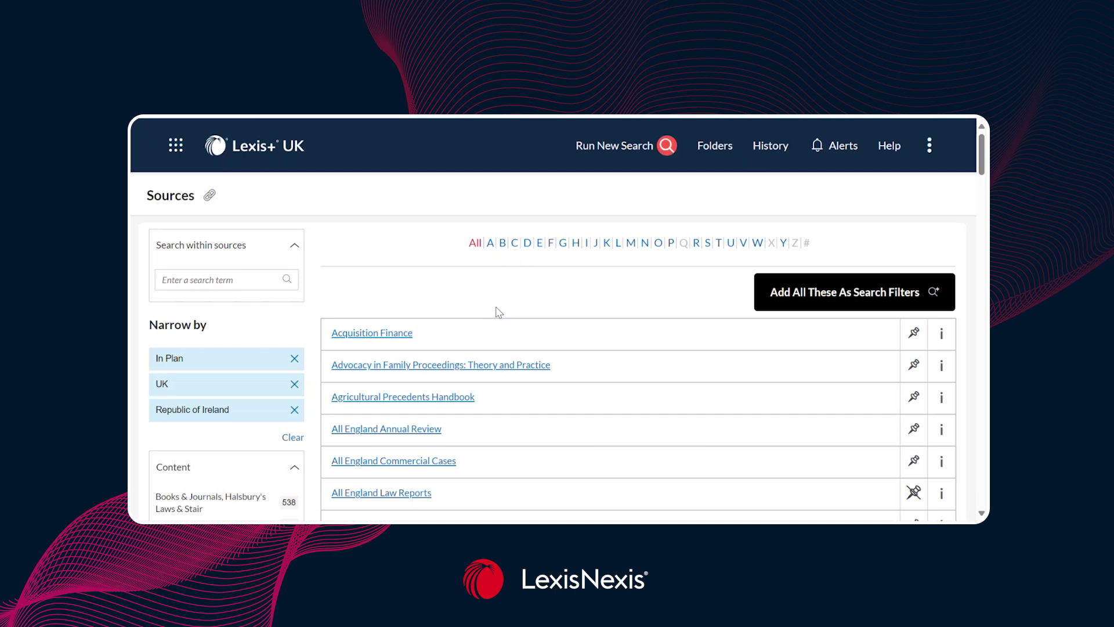
scroll(497, 312, down, 3)
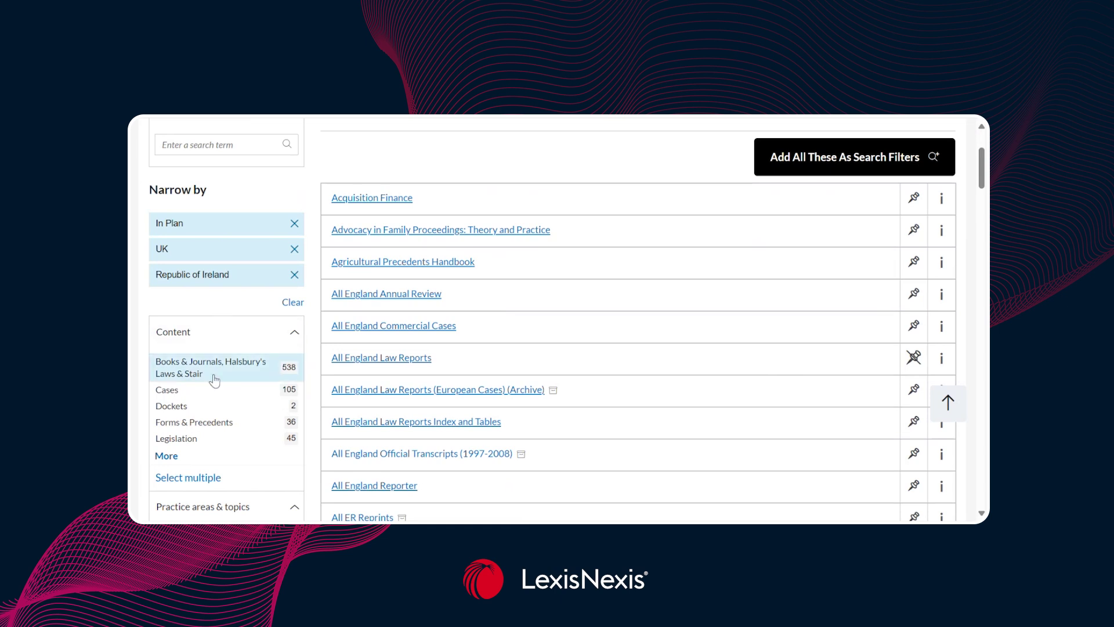
click(175, 395)
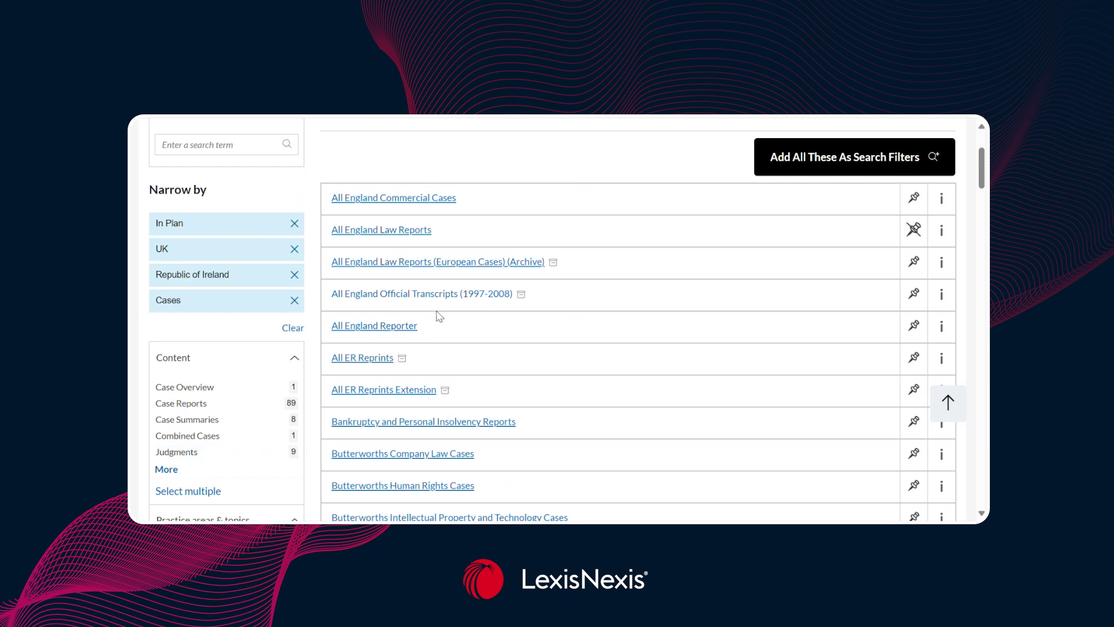
Expand the practice areas and topics filter and narrow the case sources to Crime.
scroll(253, 339, down, 3)
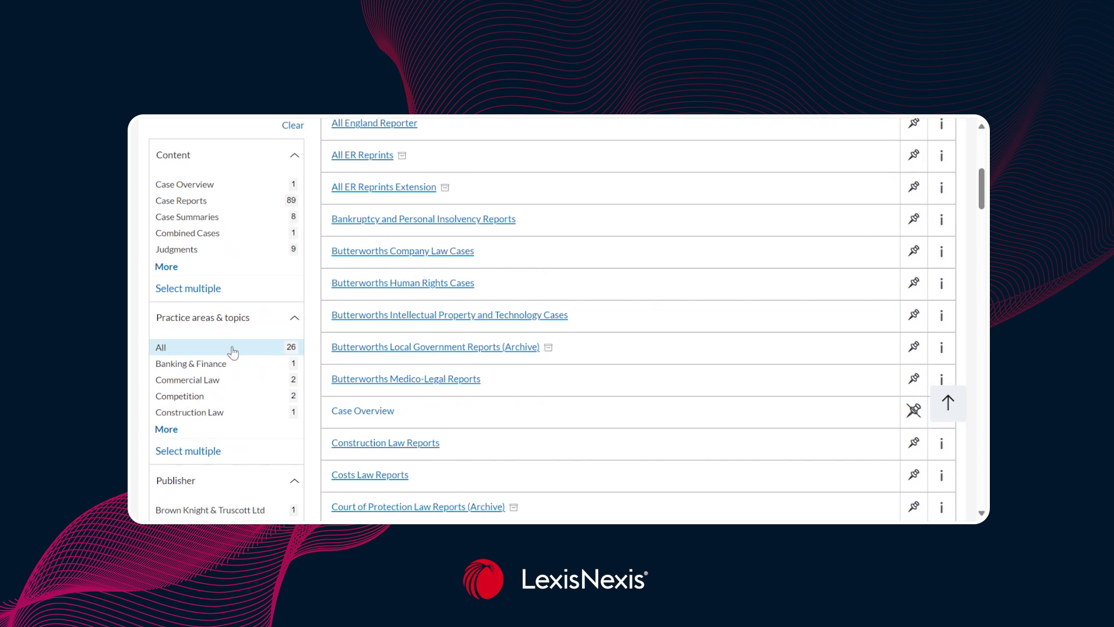
scroll(216, 436, down, 1)
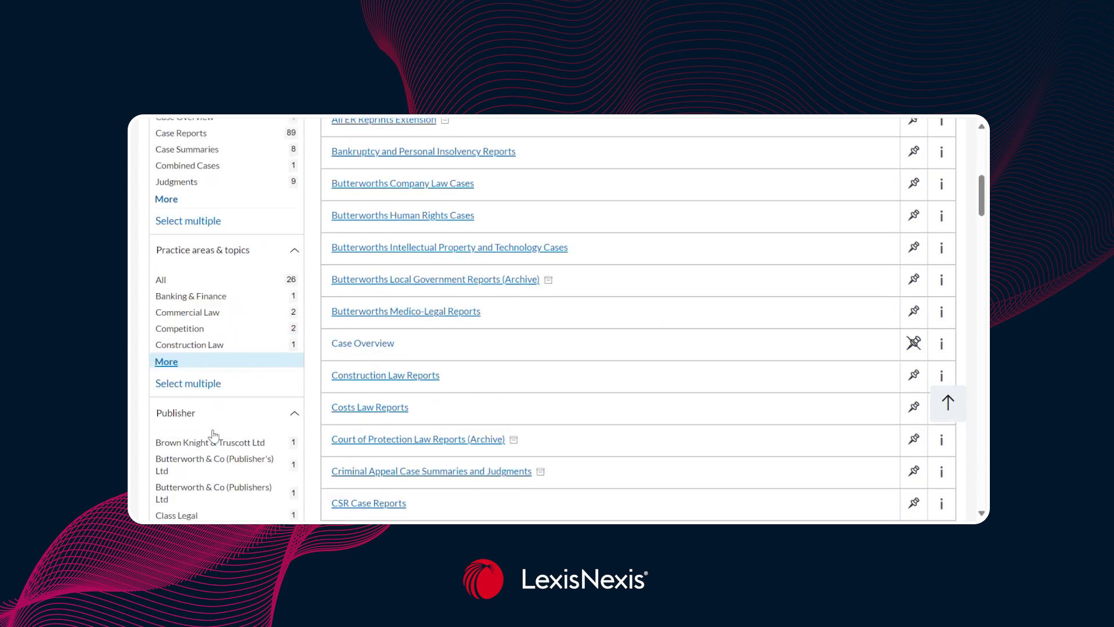
click(203, 364)
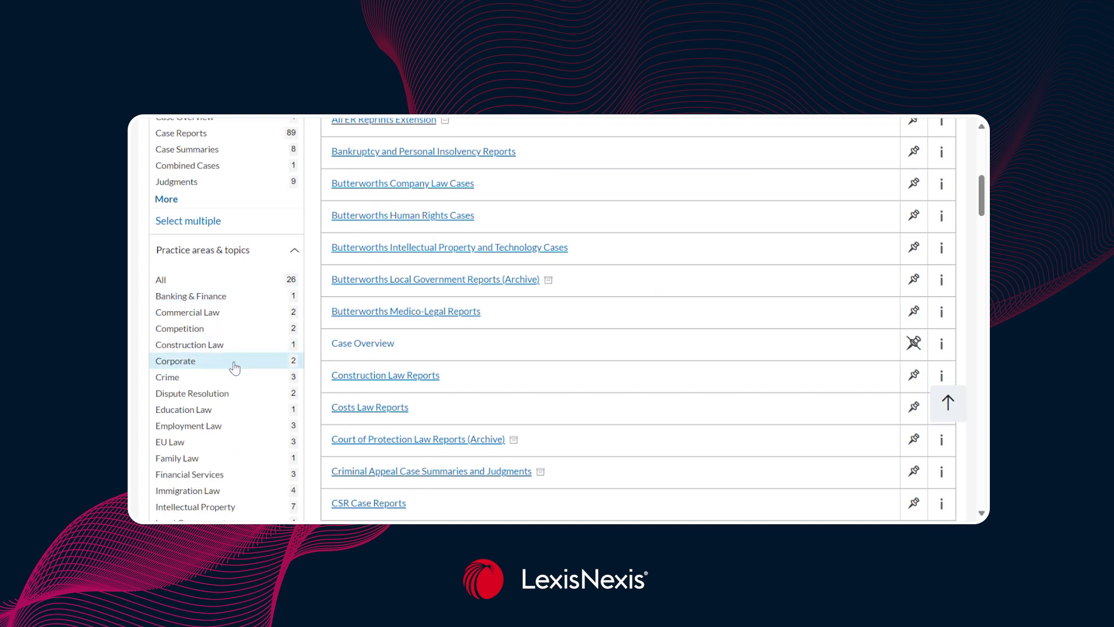
click(209, 381)
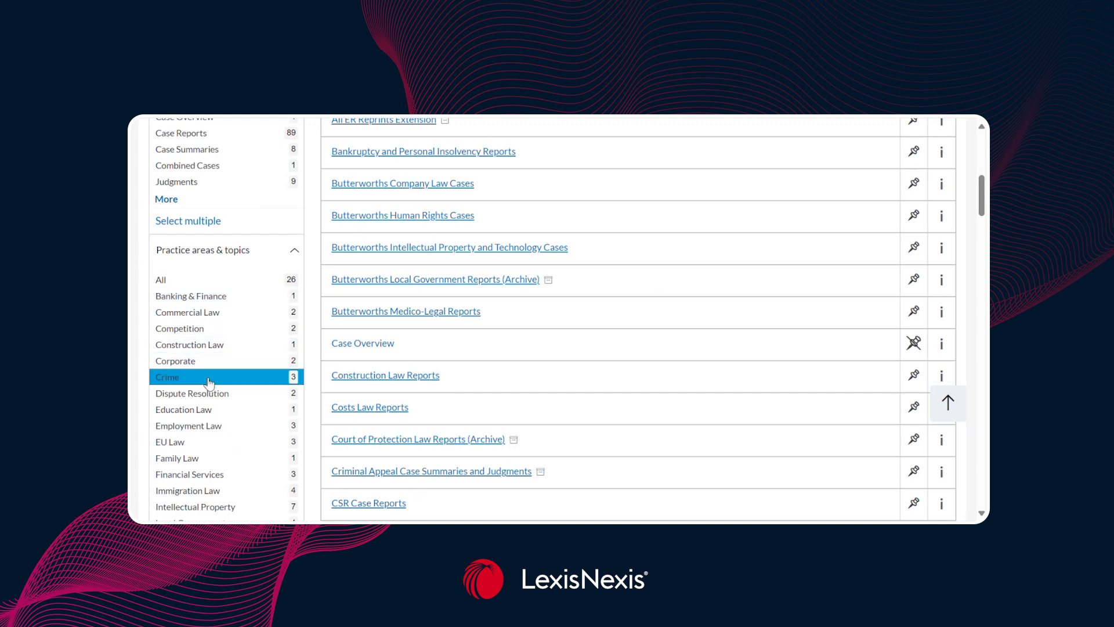
scroll(430, 375, up, 5)
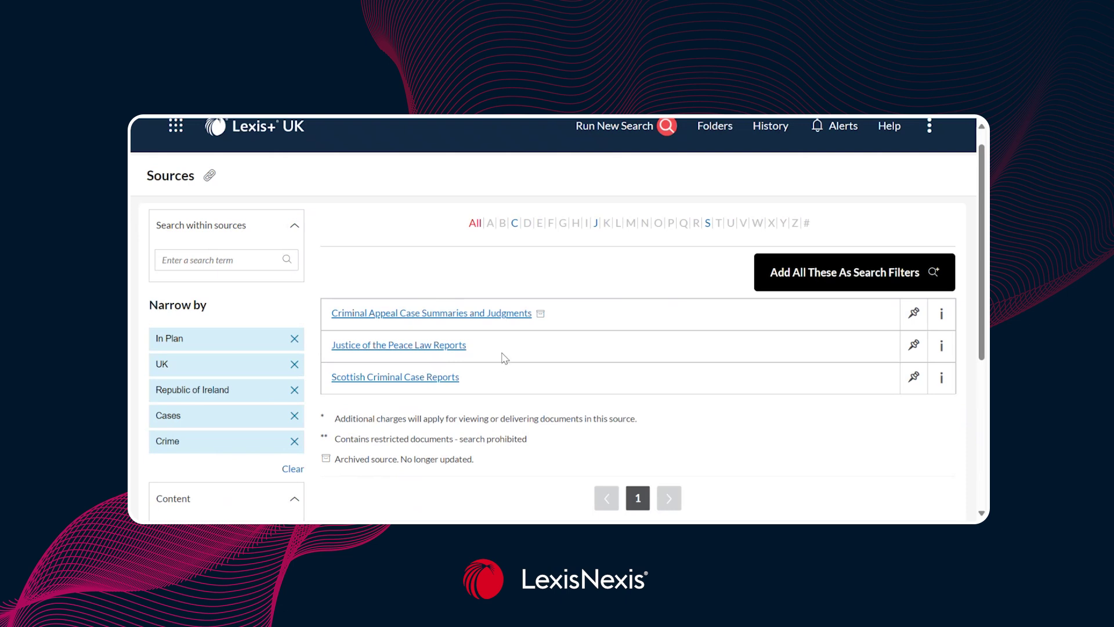
Read the source information for Justice of the Peace Law Reports, including its coverage and description, and close it.
click(940, 348)
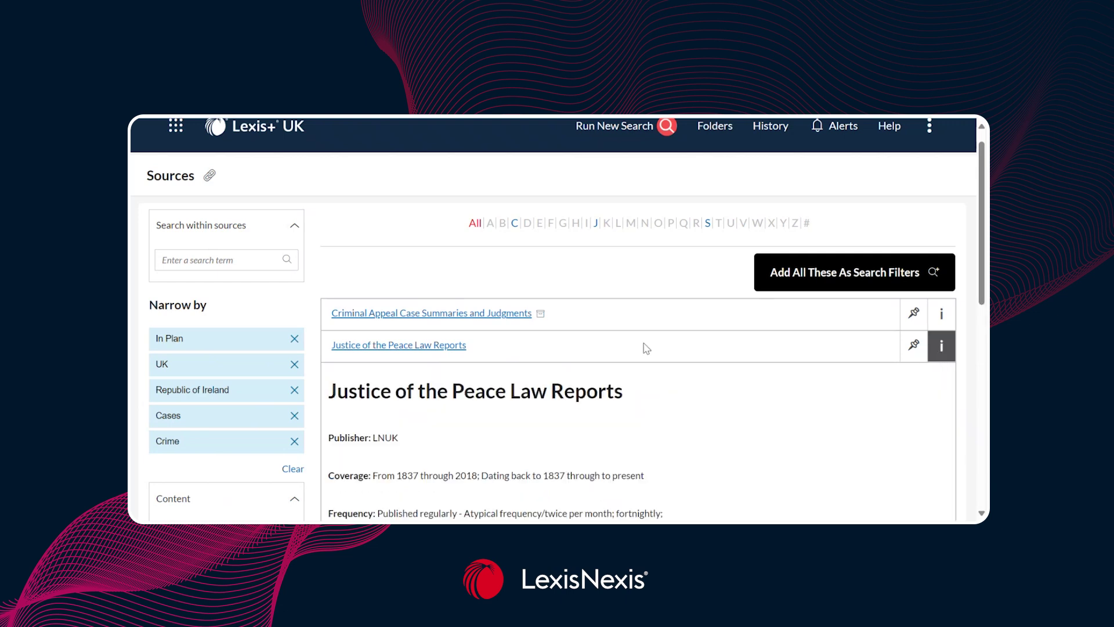
scroll(643, 349, down, 2)
scroll(385, 345, down, 1)
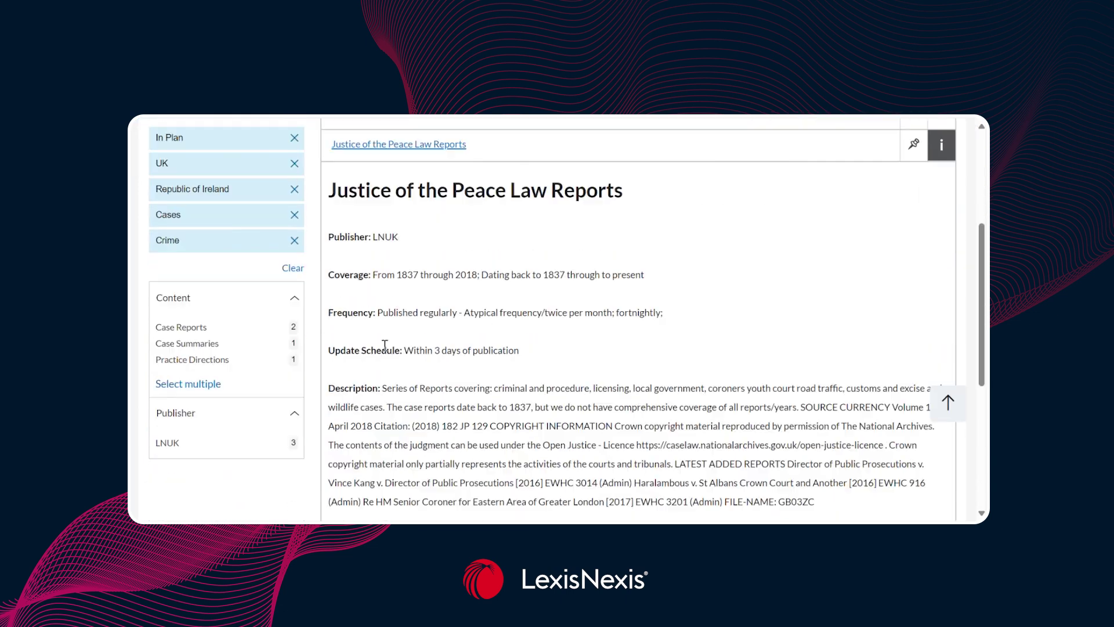
scroll(556, 329, down, 1)
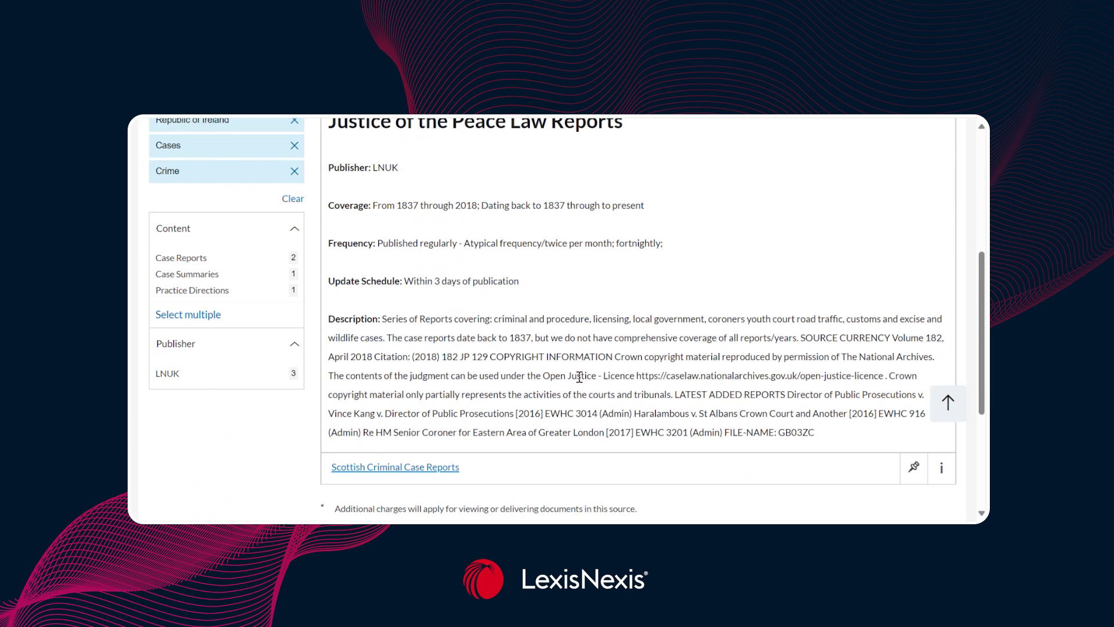
scroll(580, 377, up, 4)
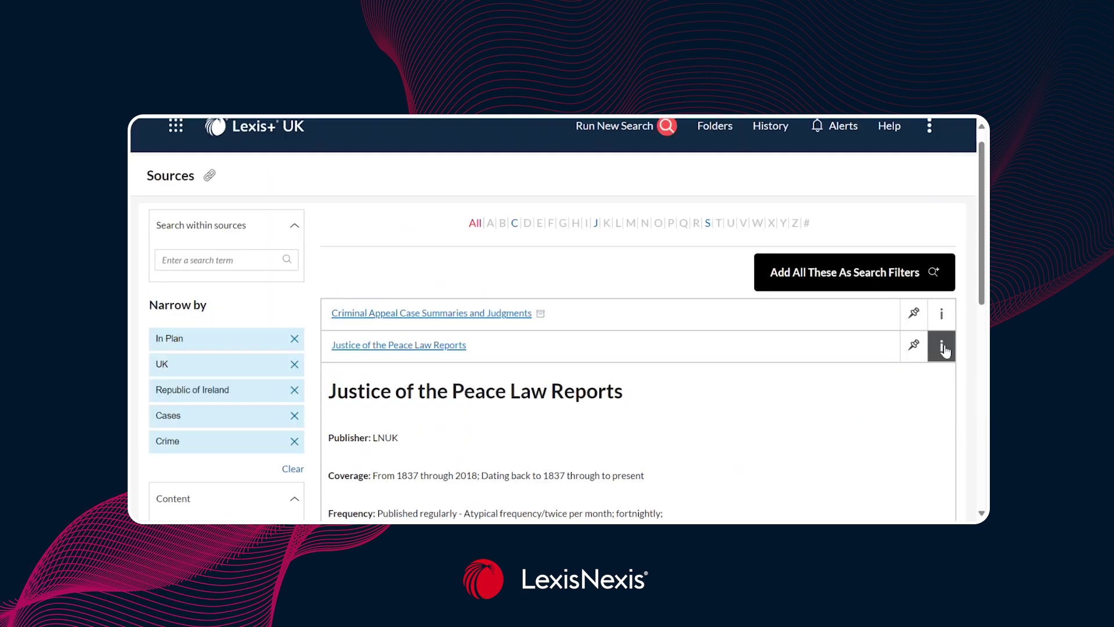
click(941, 346)
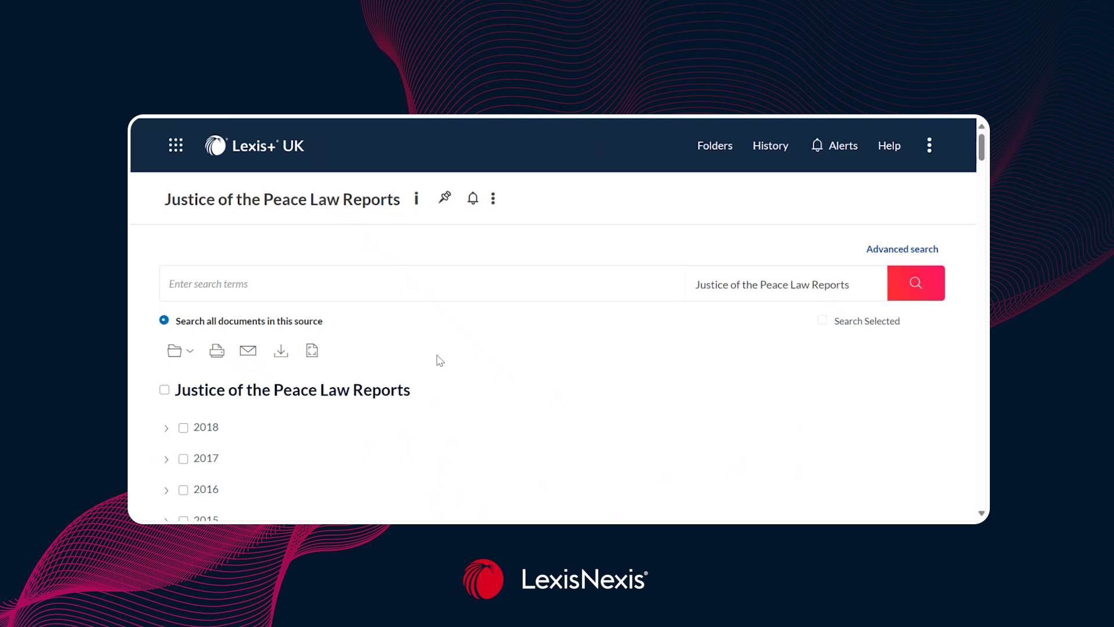
Expand 2018 in the Justice of the Peace Law Reports contents, look through its cases and collapse the year again.
click(400, 275)
scroll(407, 284, down, 3)
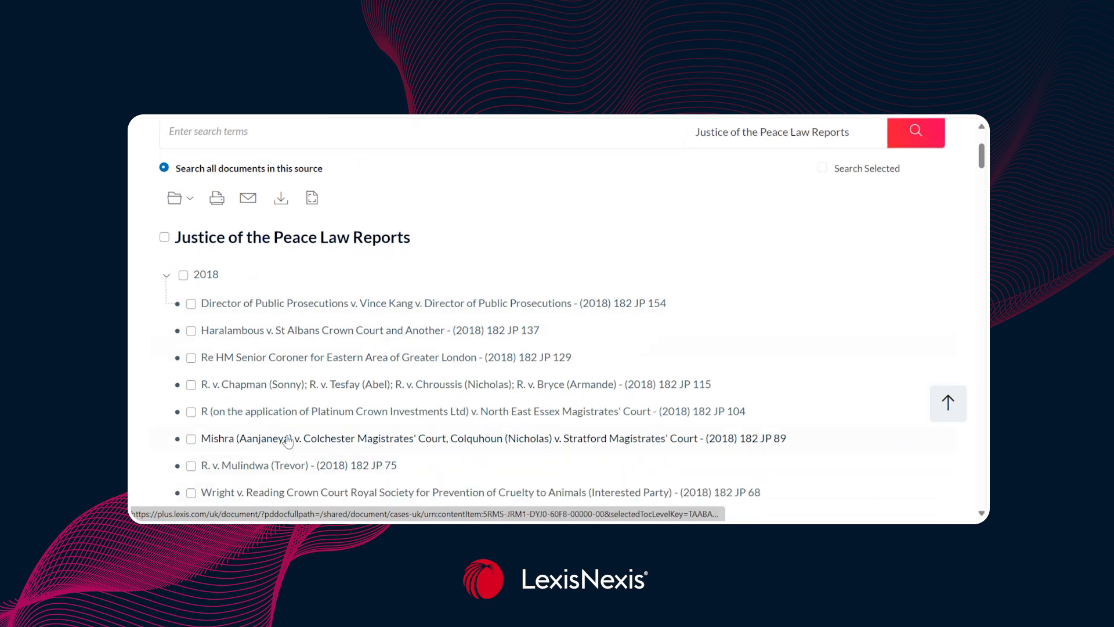
scroll(287, 428, down, 1)
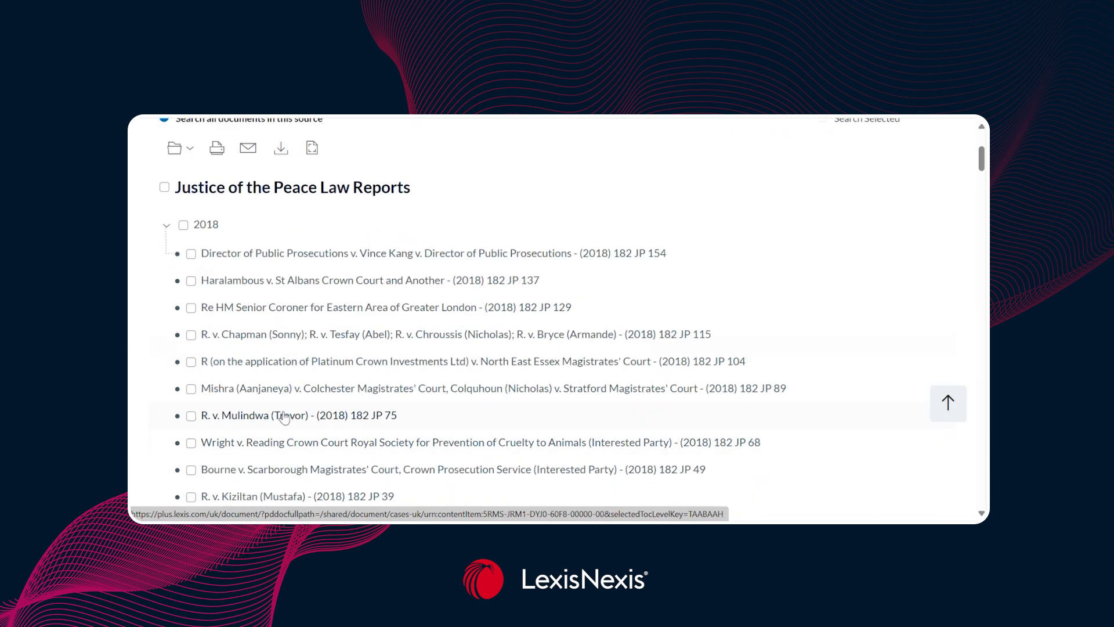
scroll(278, 420, up, 1)
click(166, 294)
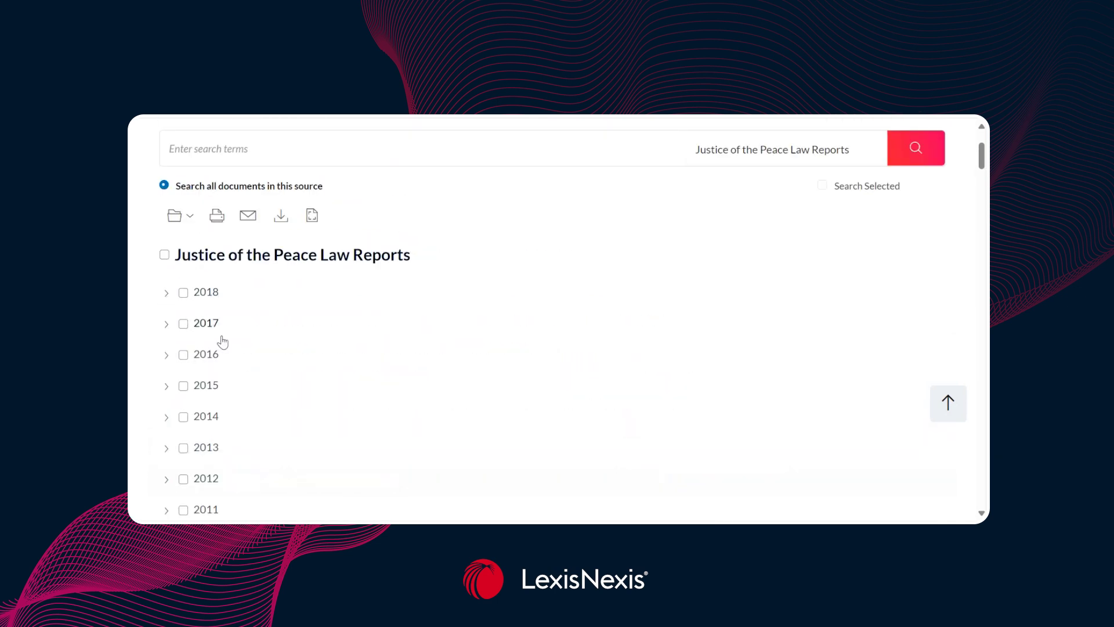
scroll(238, 348, up, 1)
scroll(252, 354, up, 1)
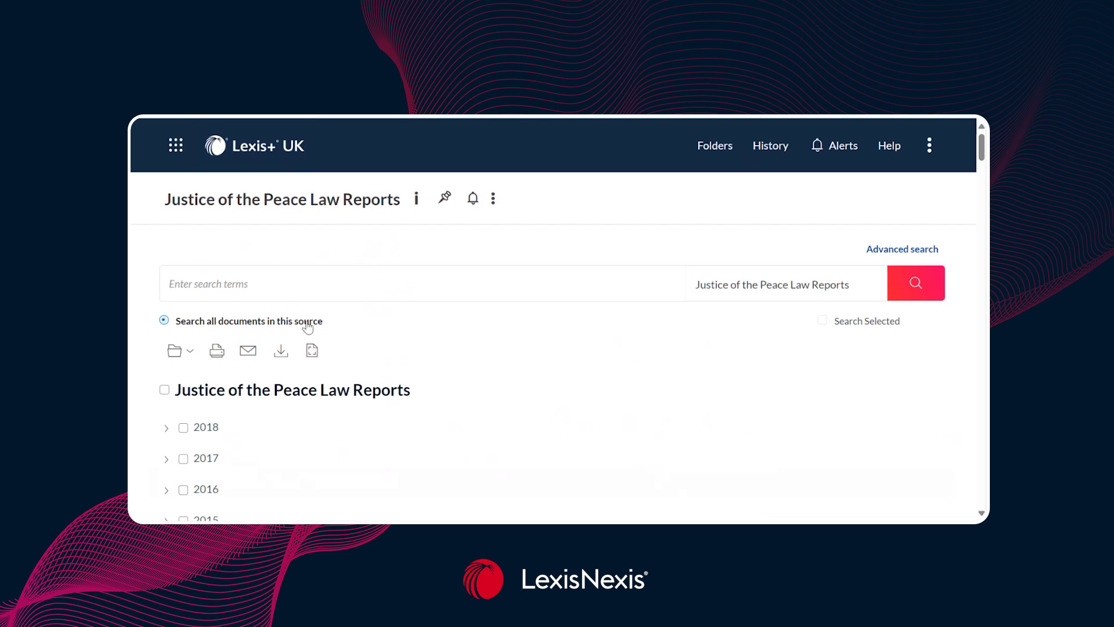